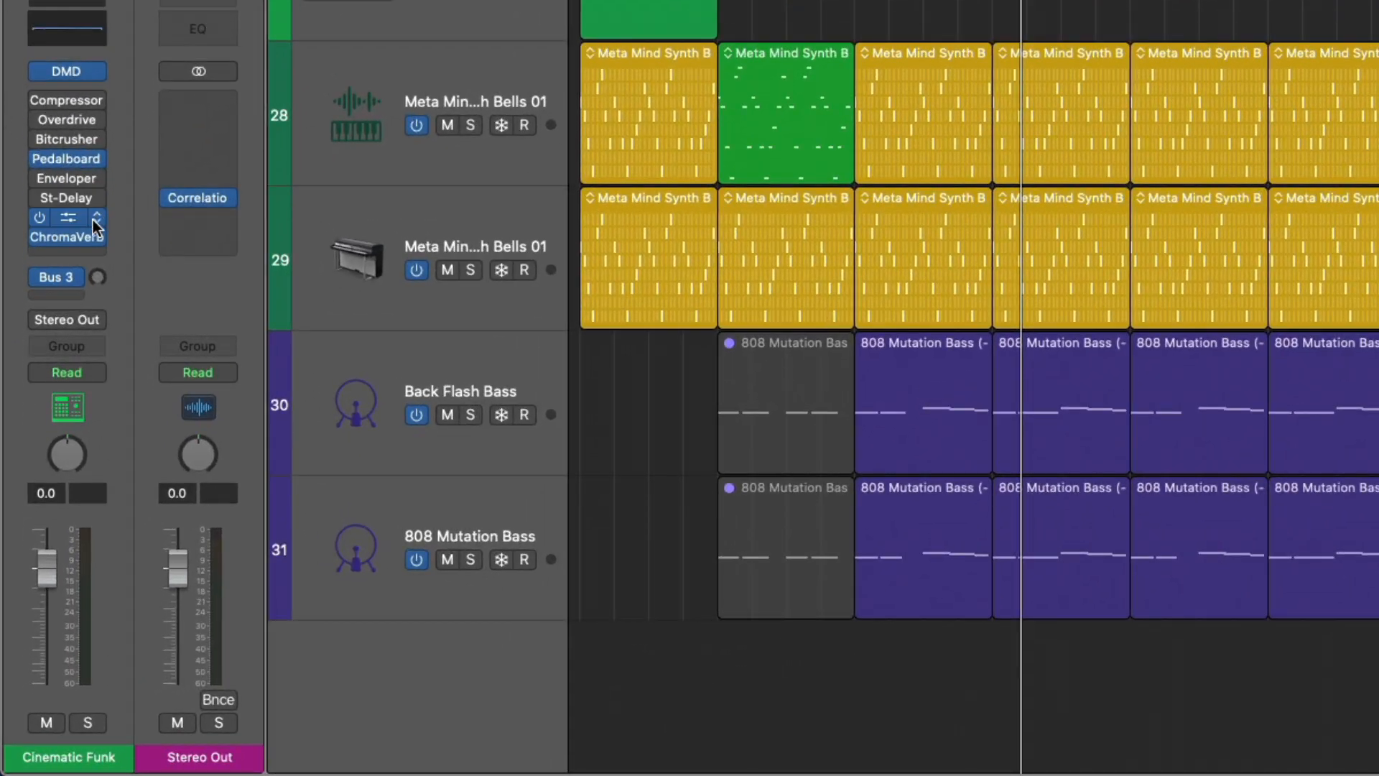
# Step: Insert a dual-mono Channel EQ in the empty effect slot below ChromaVerb on the Cinematic Funk channel strip
pyautogui.click(79, 248)
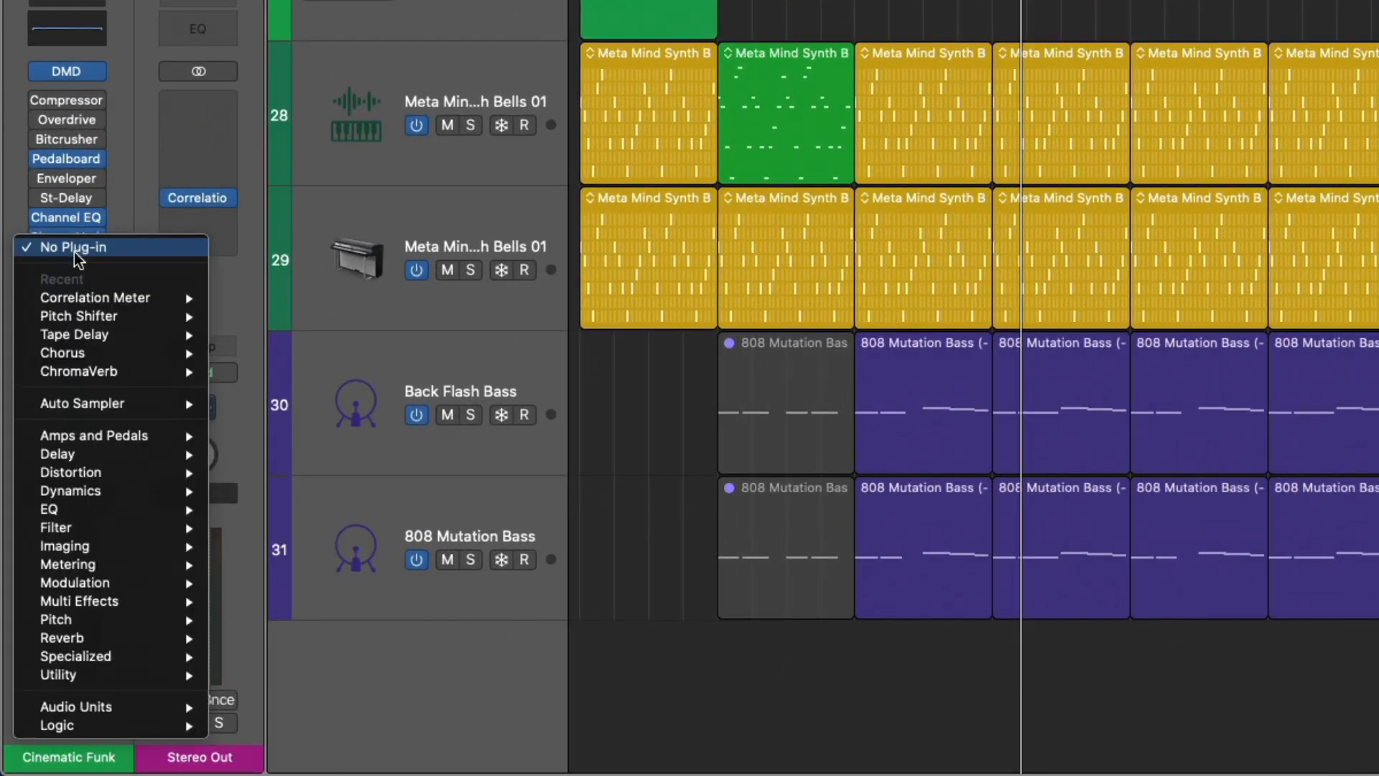
pyautogui.moveTo(109, 515)
pyautogui.moveTo(313, 515)
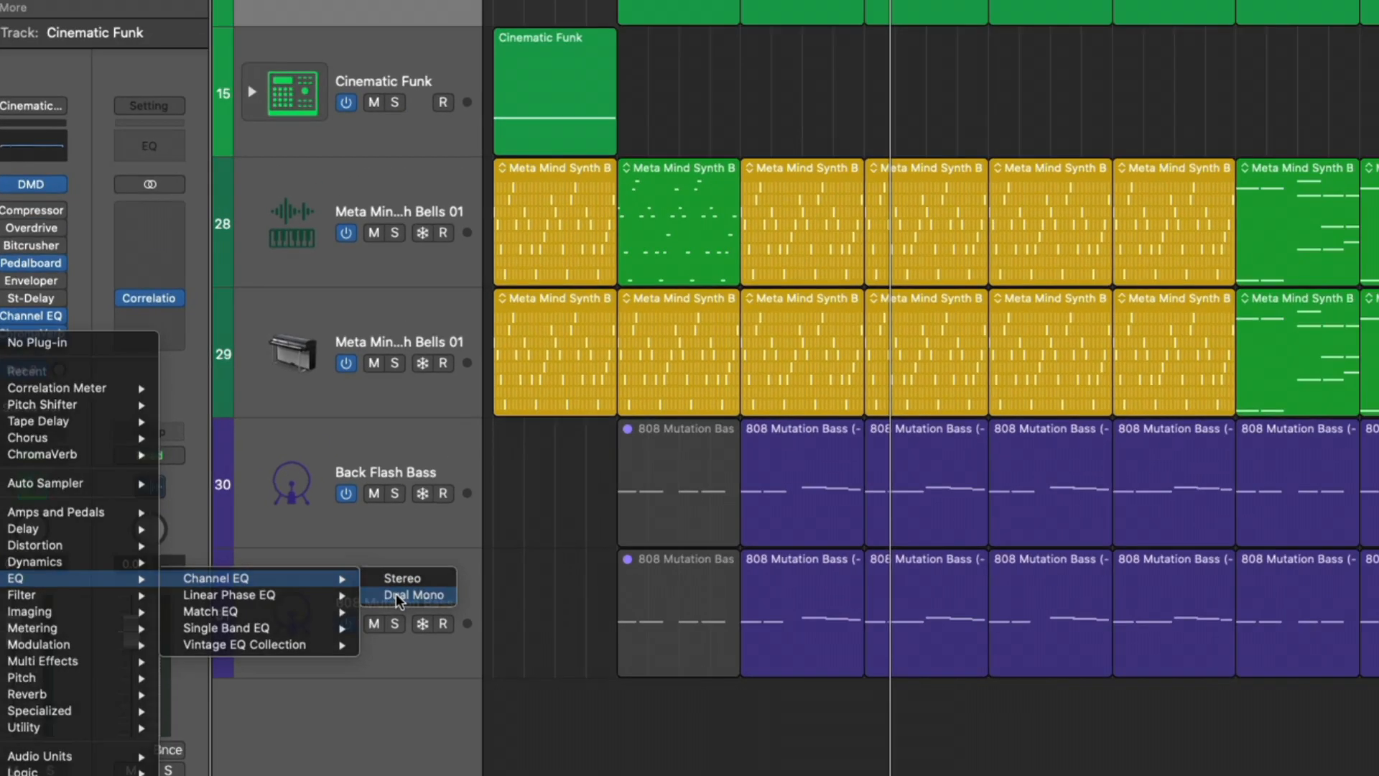
pyautogui.click(395, 593)
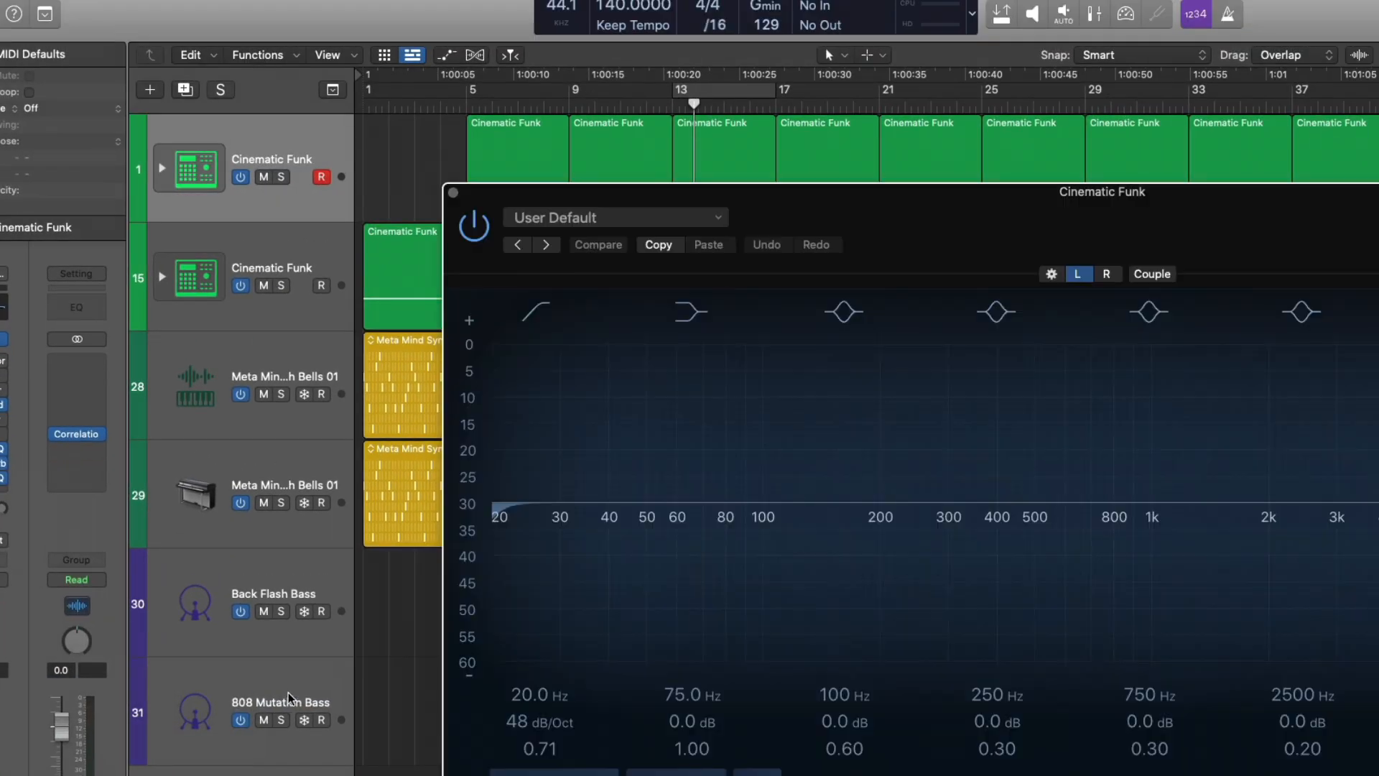
pyautogui.moveTo(1156, 203); pyautogui.dragTo(729, 104)
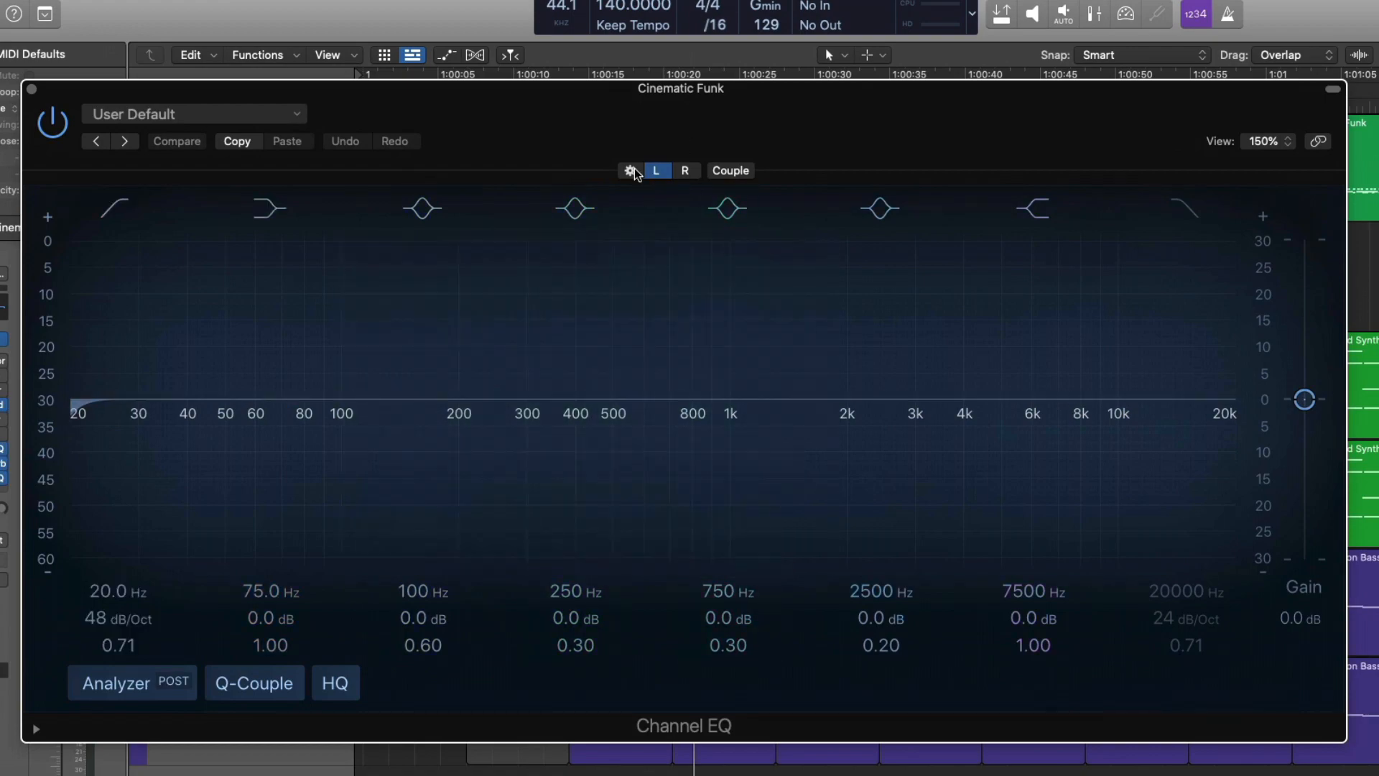
# Step: Set the new Channel EQ's processing from stereo to mid/side and view its separate Mid and Side curves
pyautogui.click(630, 170)
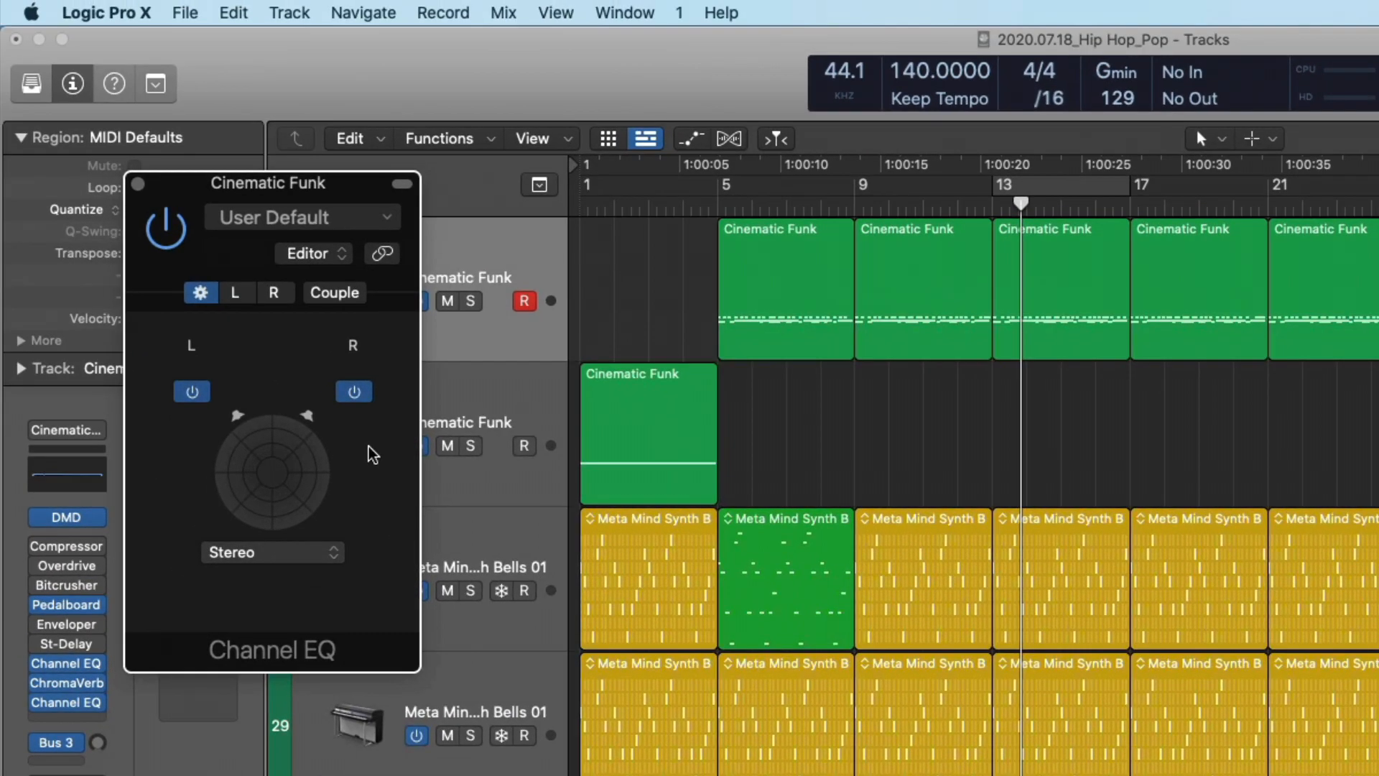
pyautogui.click(291, 557)
pyautogui.click(265, 568)
pyautogui.click(283, 295)
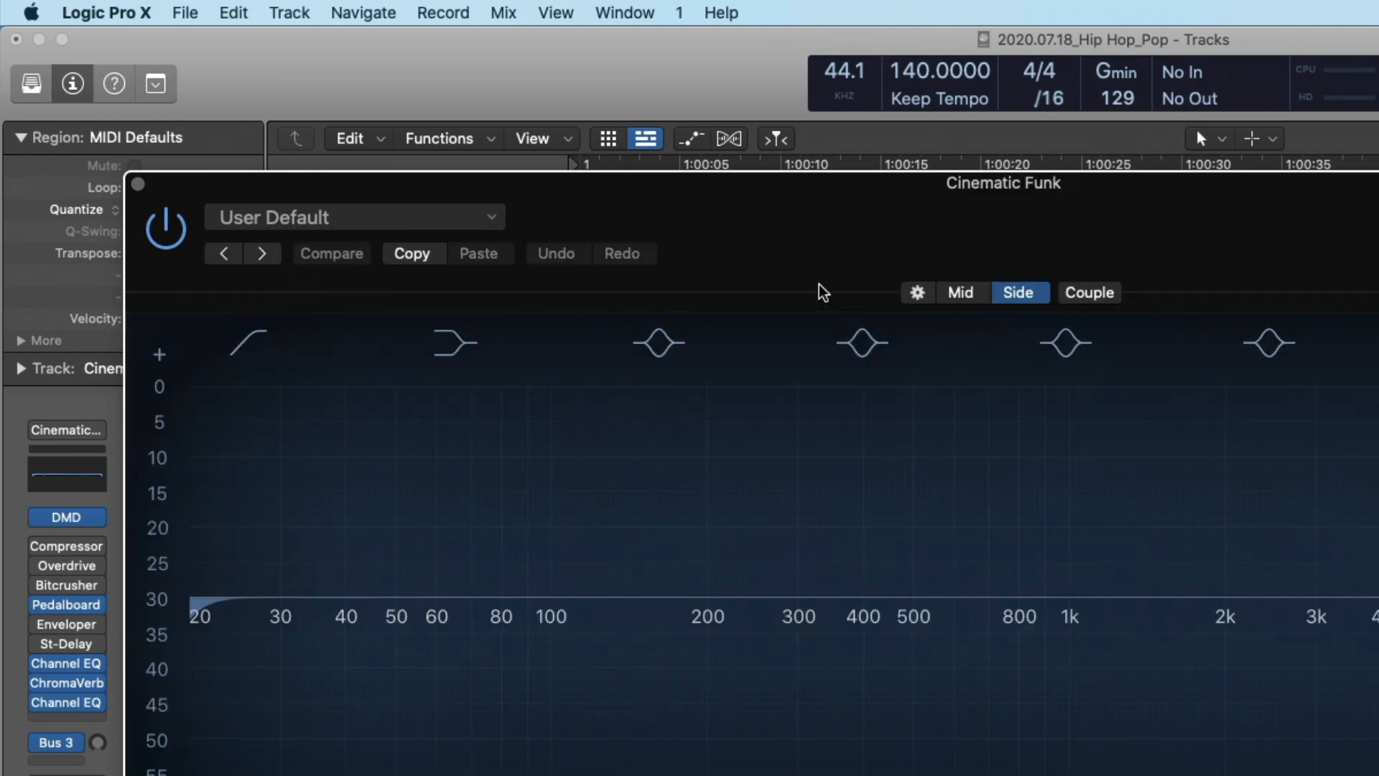
pyautogui.click(962, 294)
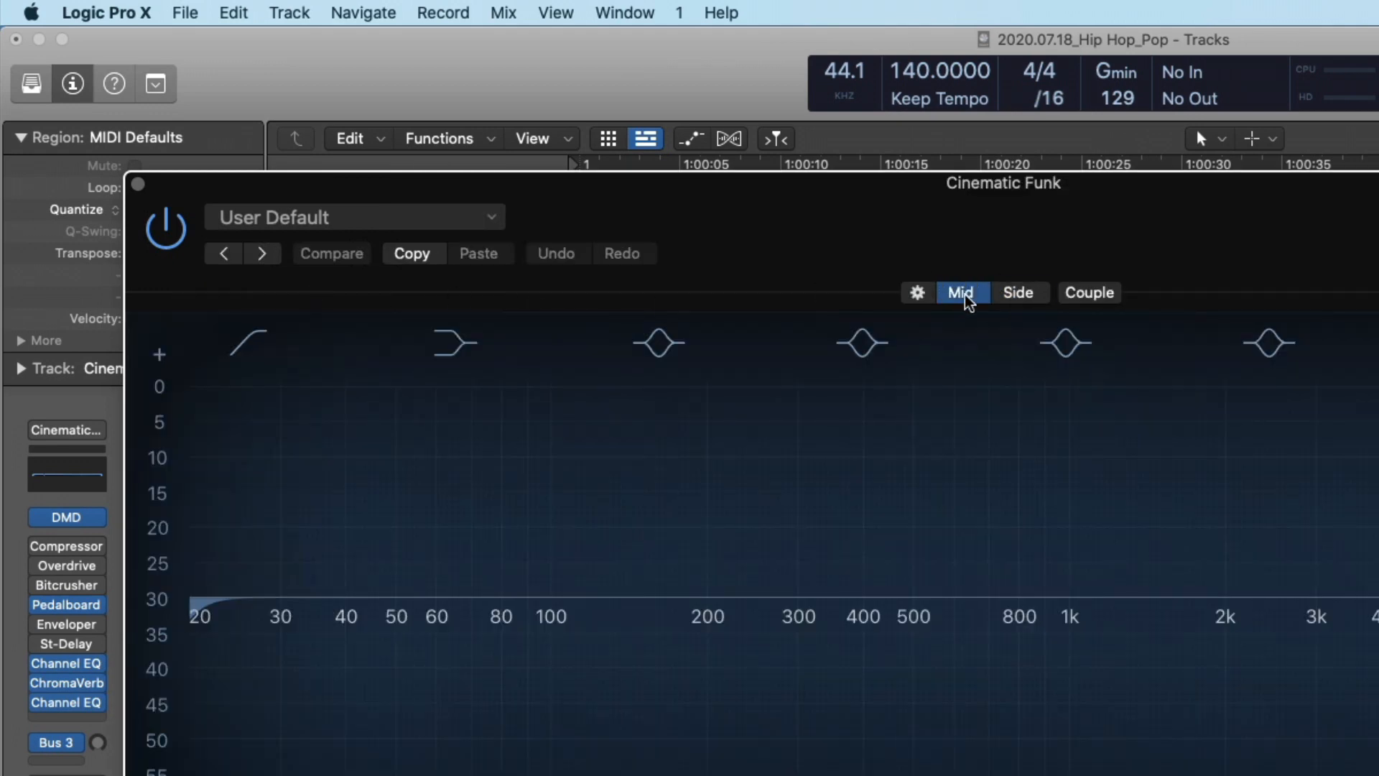
pyautogui.click(1016, 295)
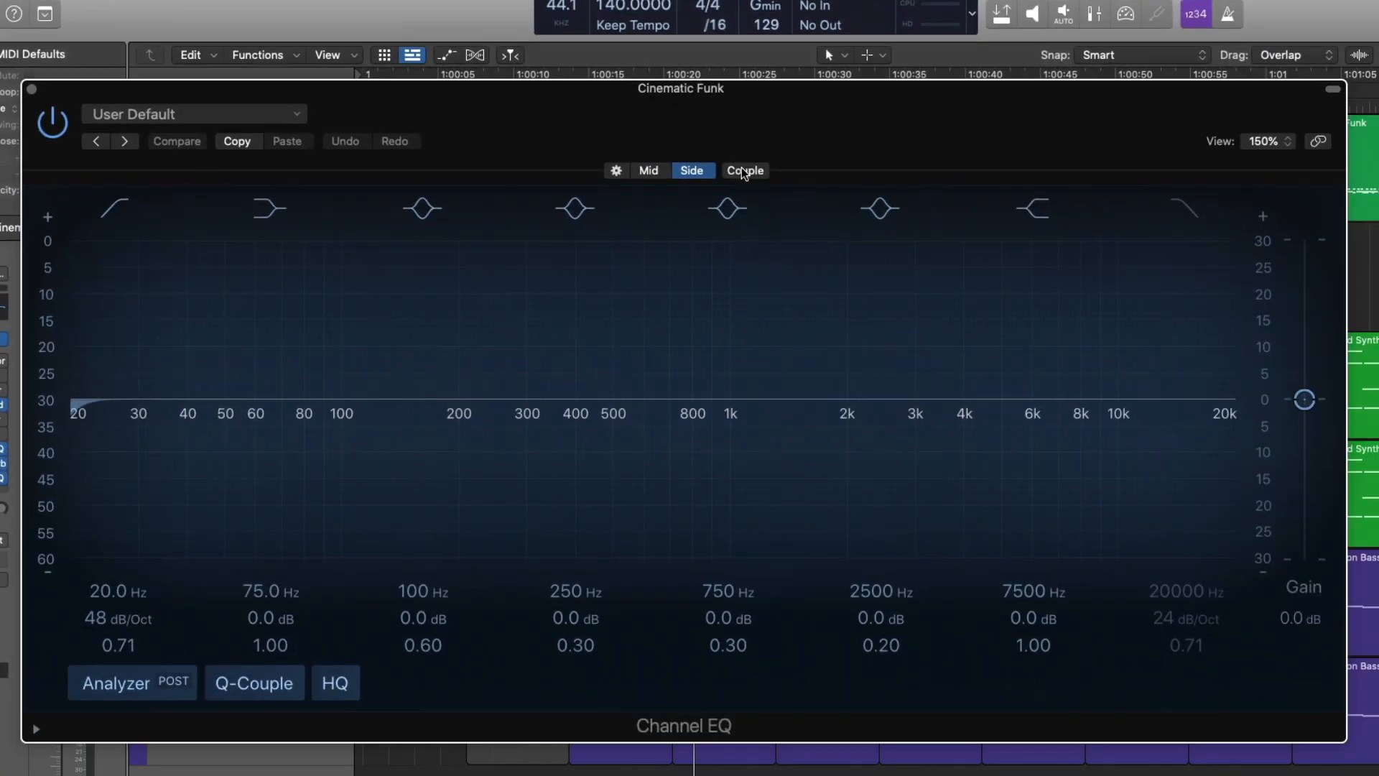
# Step: Couple the Mid and Side curves, cut about 5.5 dB at 845 Hz, and compare both curves
pyautogui.click(743, 173)
pyautogui.moveTo(682, 401); pyautogui.dragTo(698, 434)
pyautogui.click(648, 171)
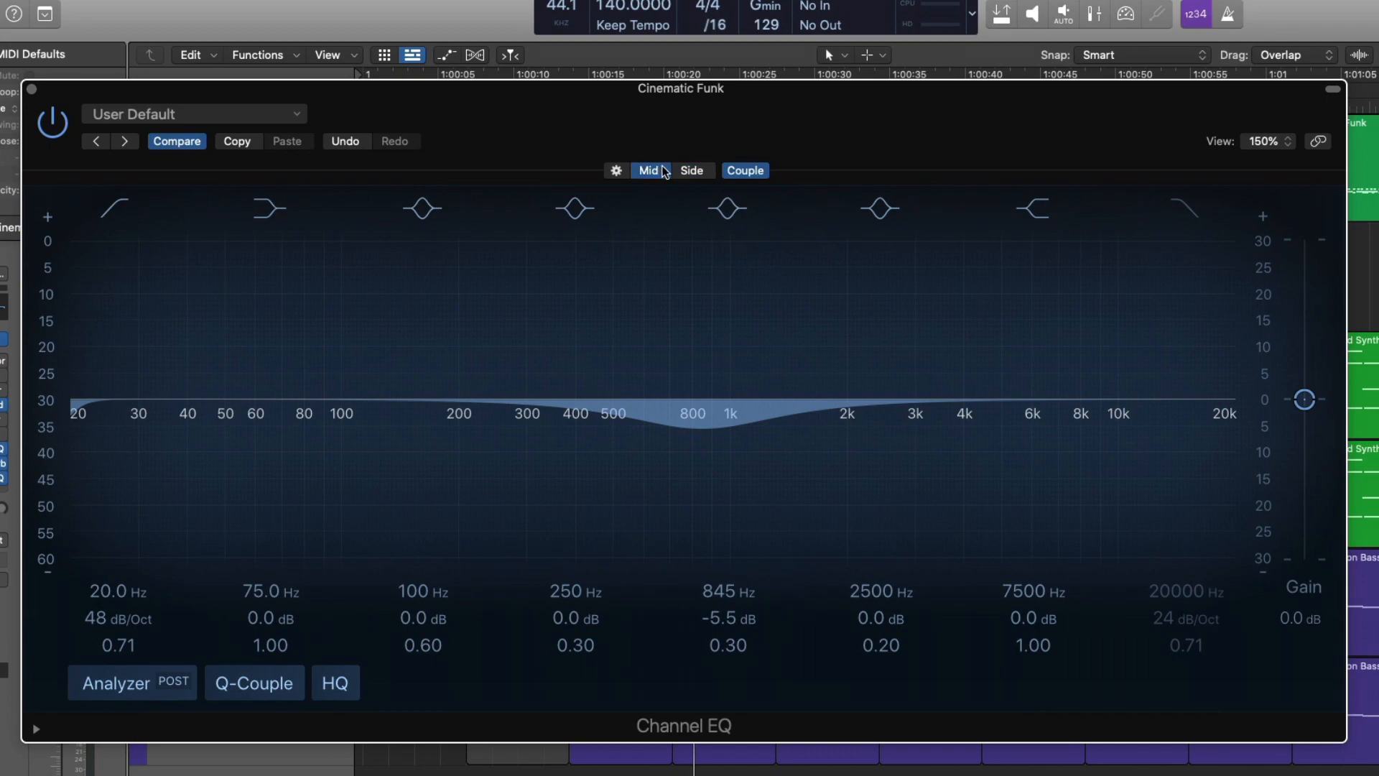
pyautogui.click(686, 171)
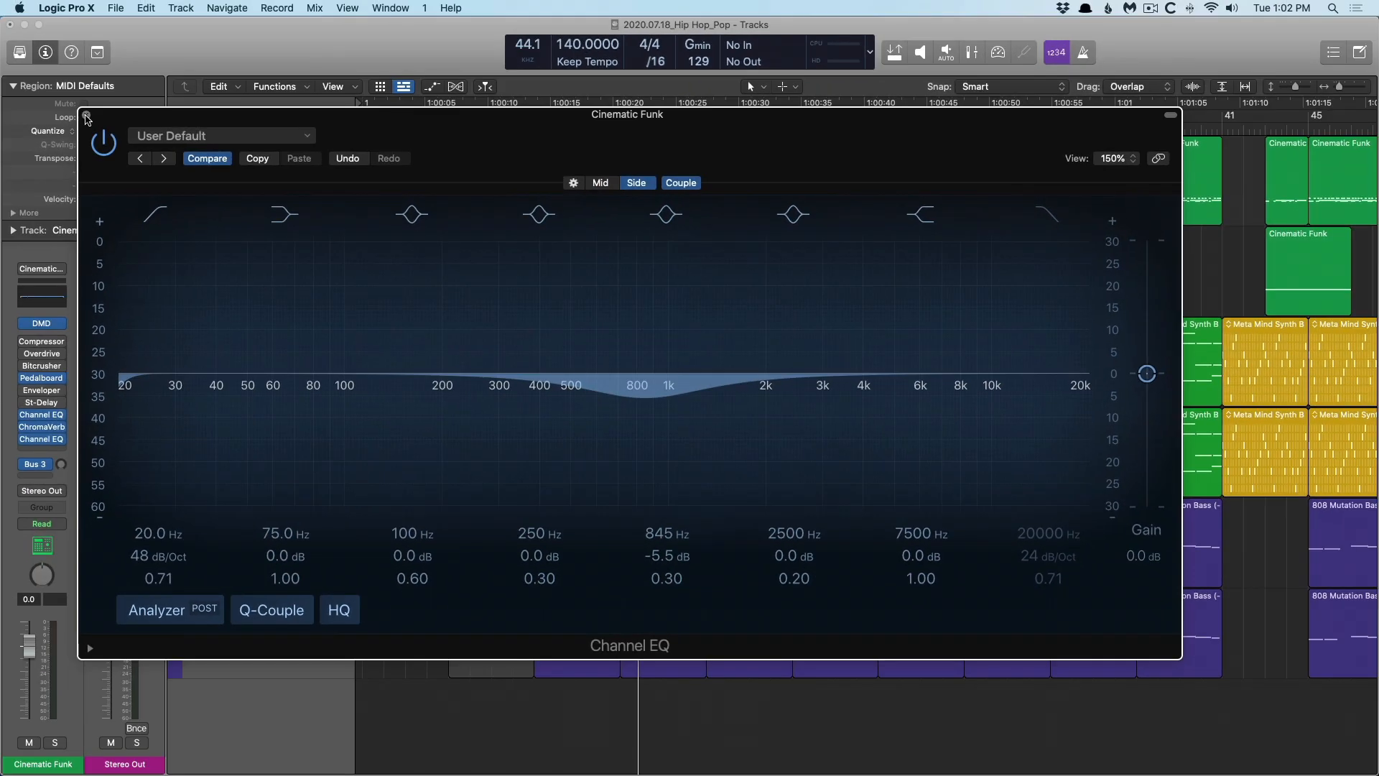
# Step: Close the Channel EQ window and remove the added dual-mono EQ from the Cinematic Funk channel strip
pyautogui.click(57, 104)
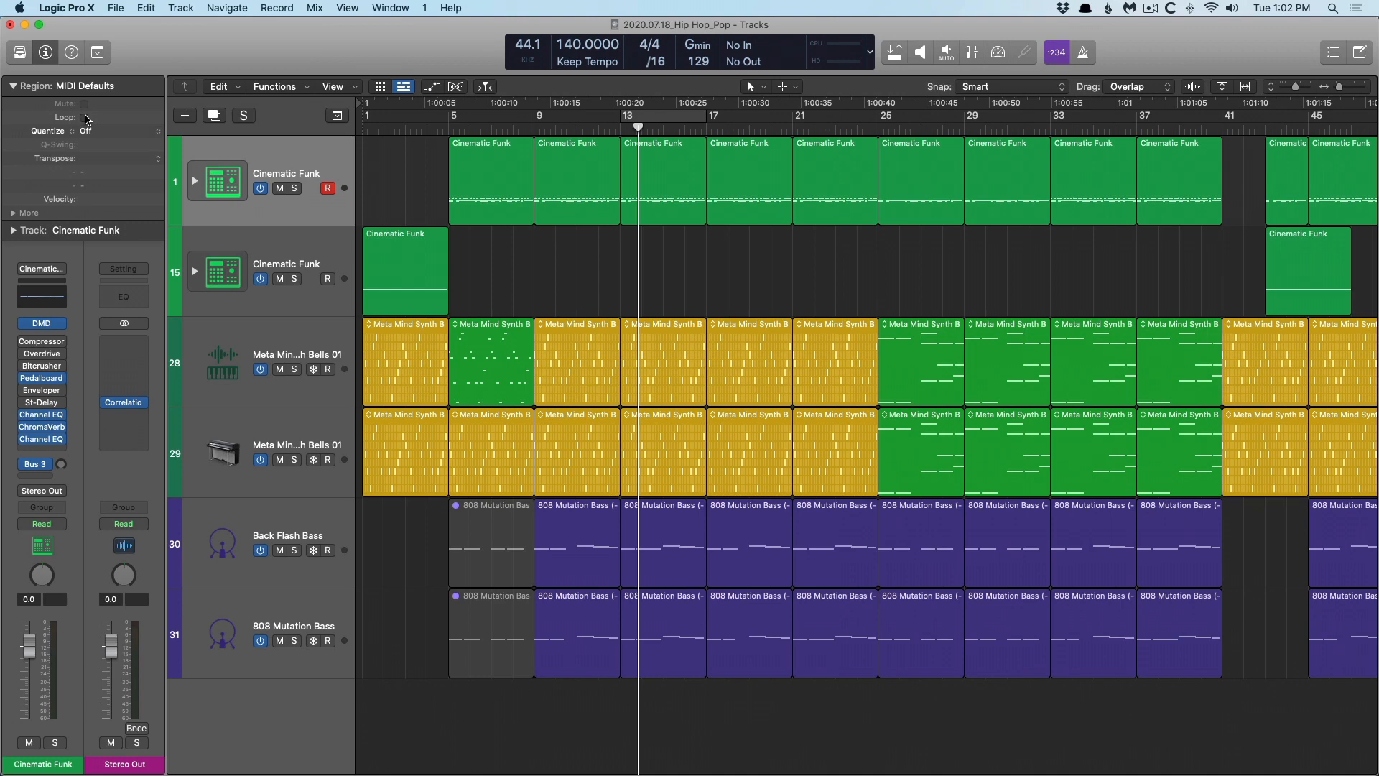
pyautogui.click(62, 439)
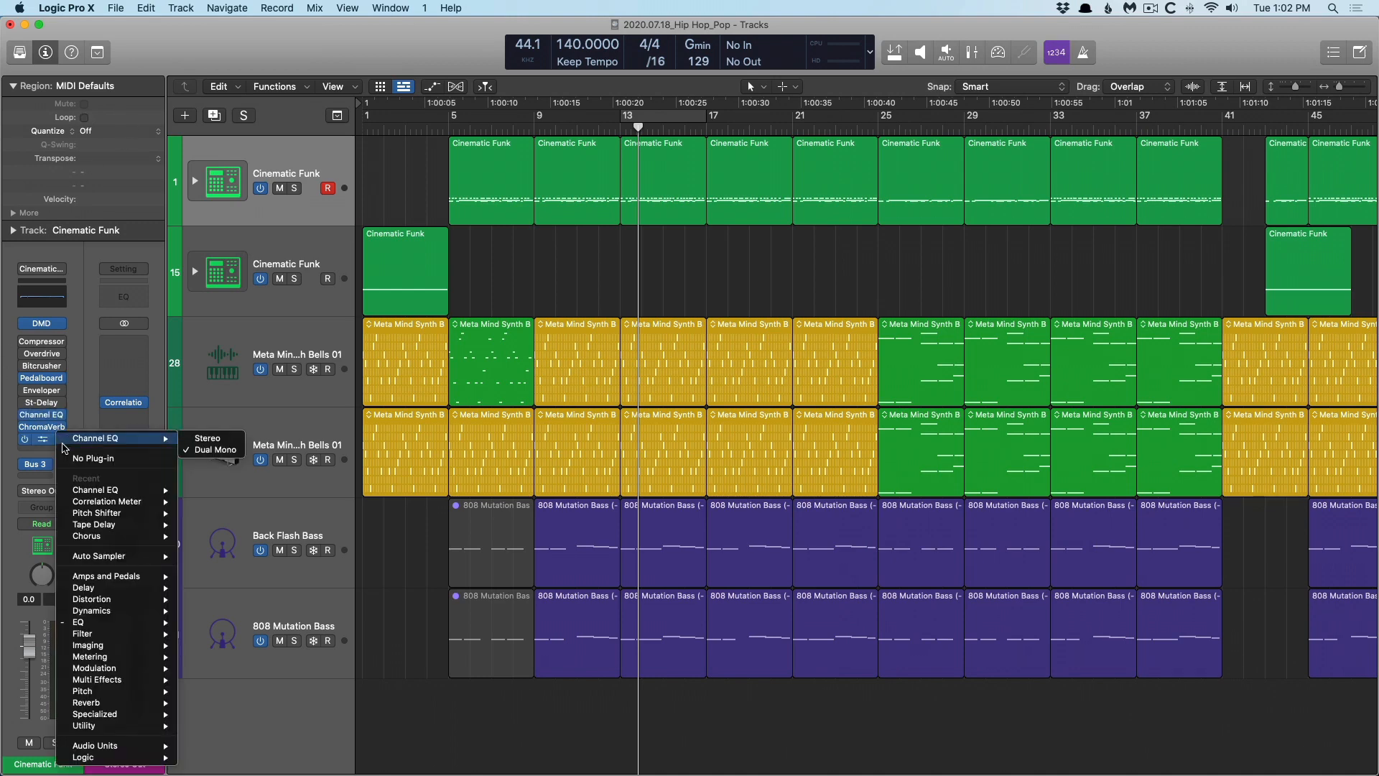
pyautogui.click(65, 458)
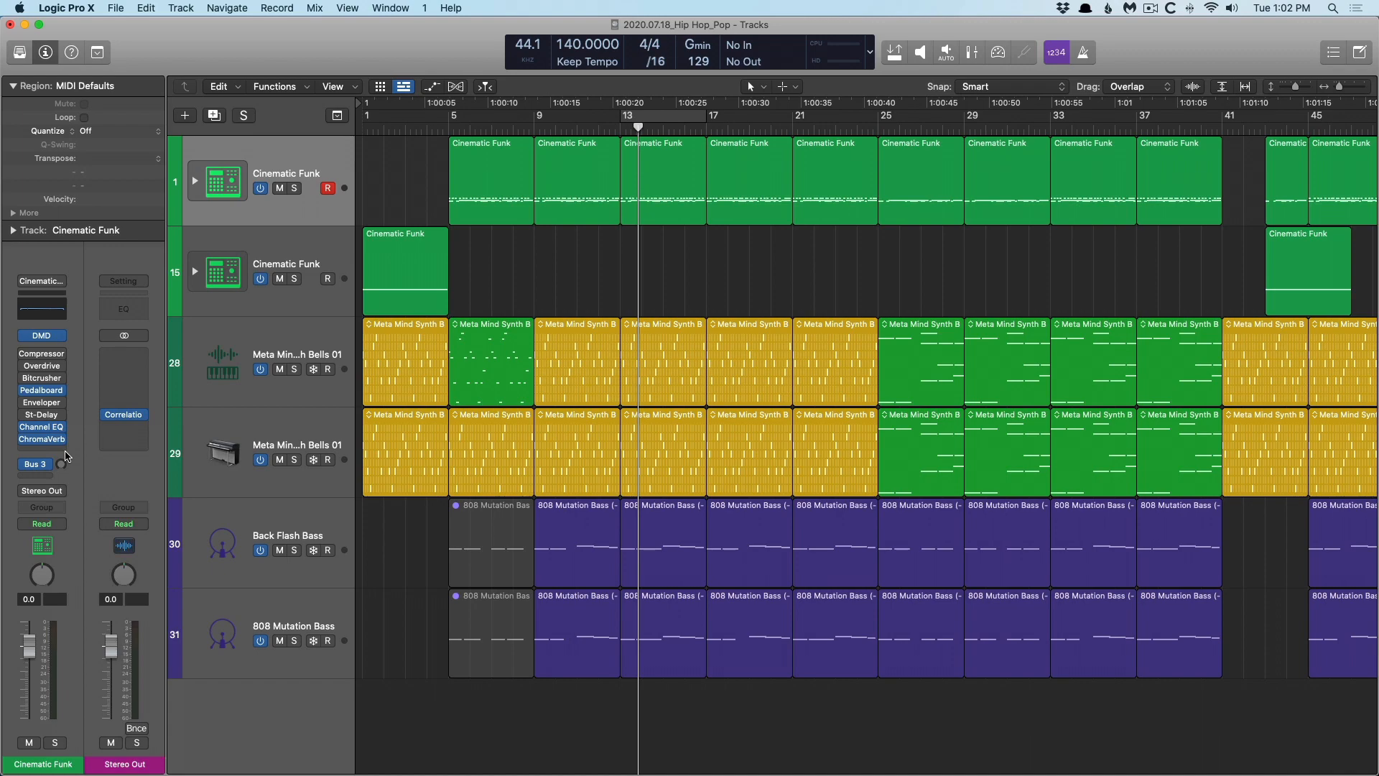
# Step: Turn on cycling for bars 13 to 17 and select the mixer strips from the first Cinematic Funk through 808 Mutation Bass
pyautogui.press('c')
pyautogui.press('x')
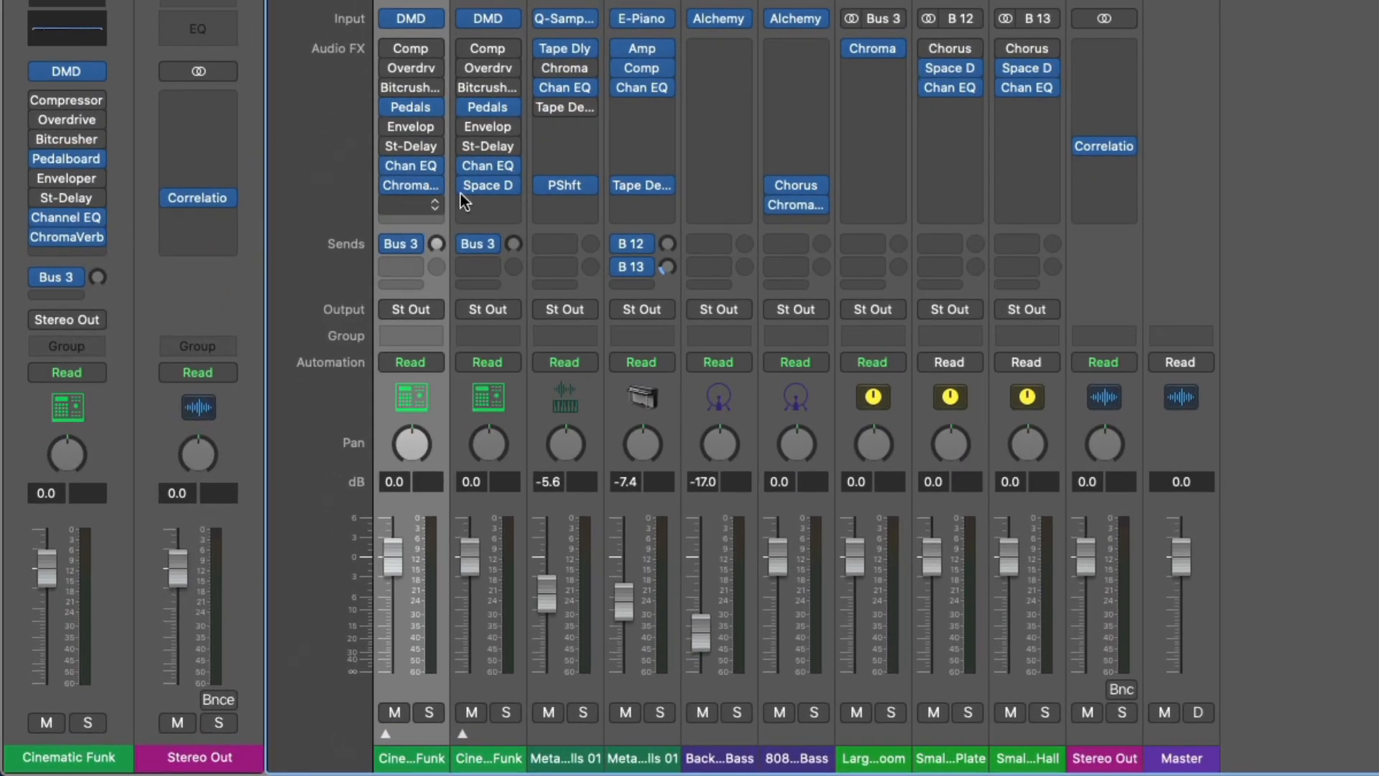
pyautogui.keyDown('shift'); pyautogui.click(769, 727); pyautogui.keyUp('shift')
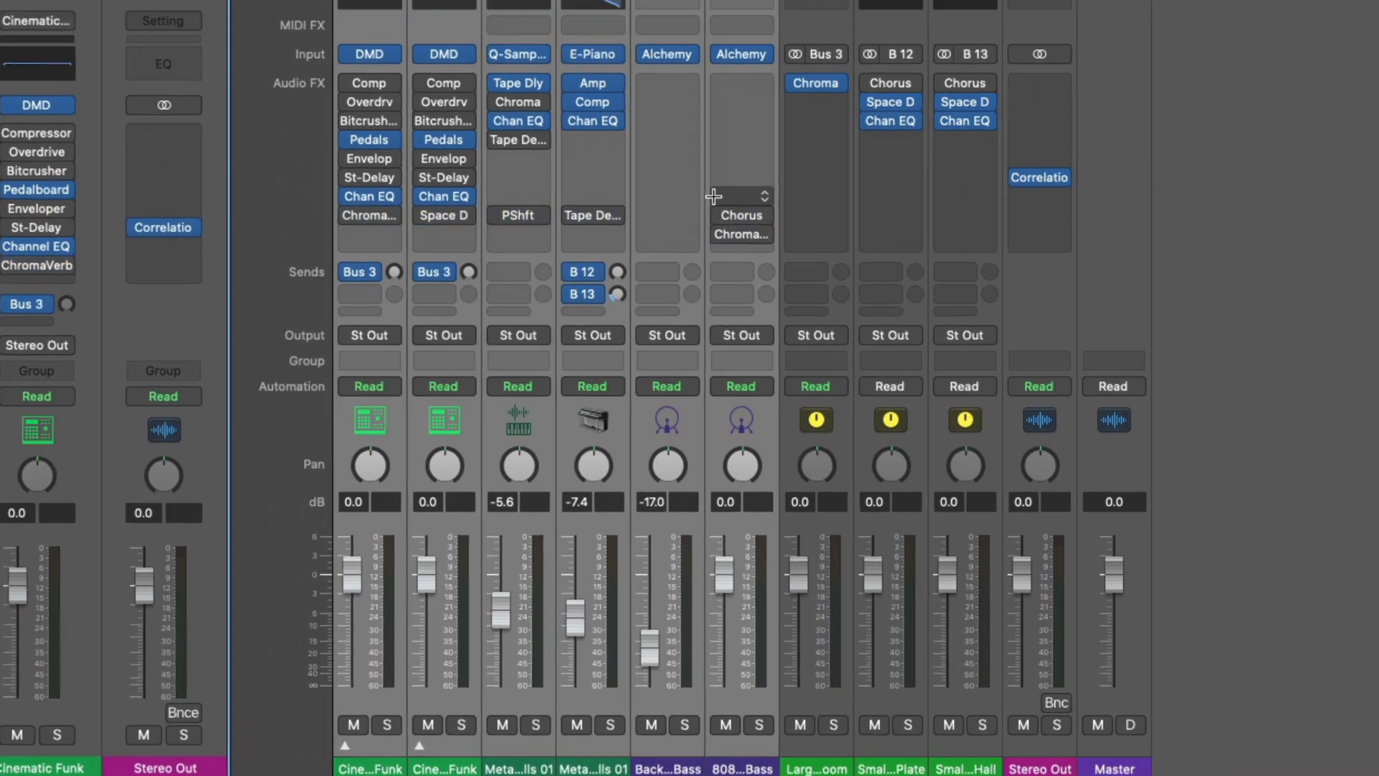
pyautogui.press('x')
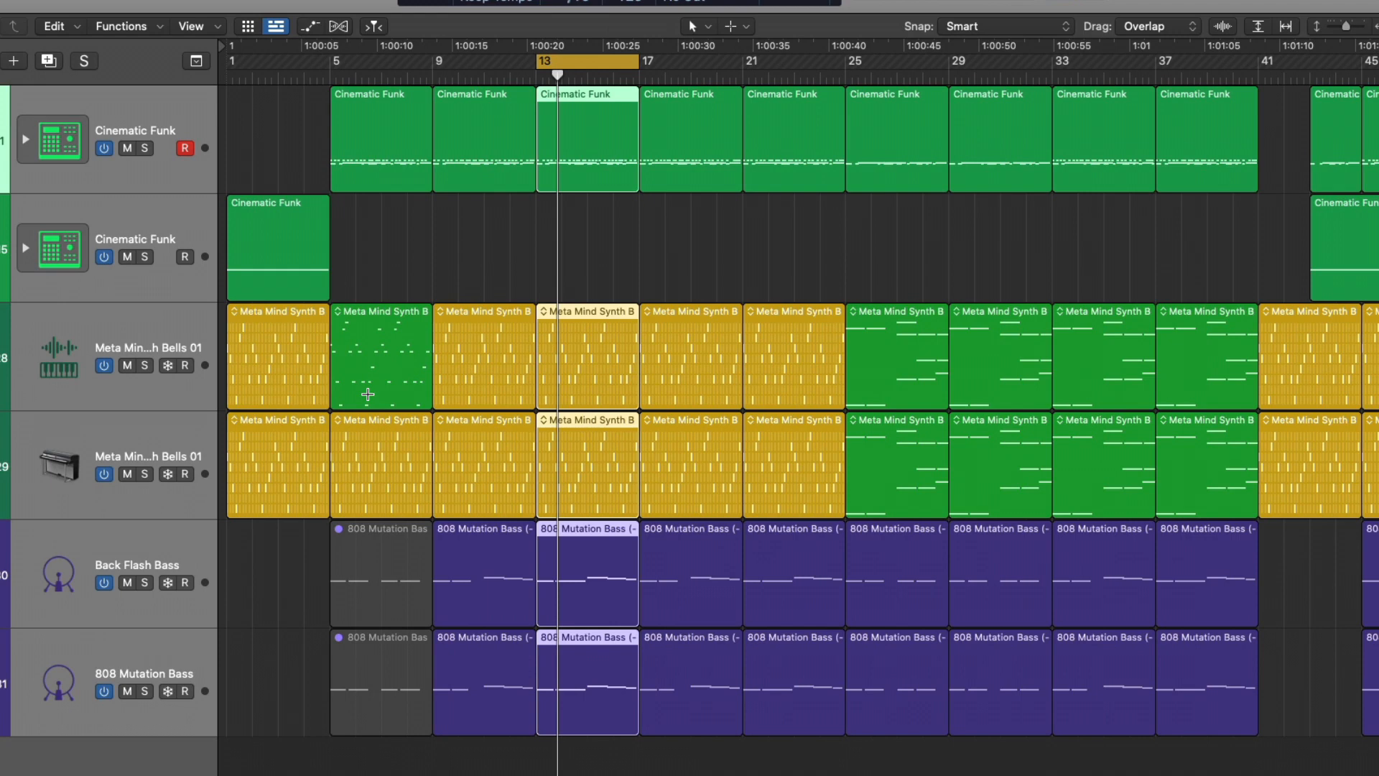
# Step: Play the cycled section and compare the mix with the selected tracks' final effects bypassed and re-enabled
pyautogui.press('space')
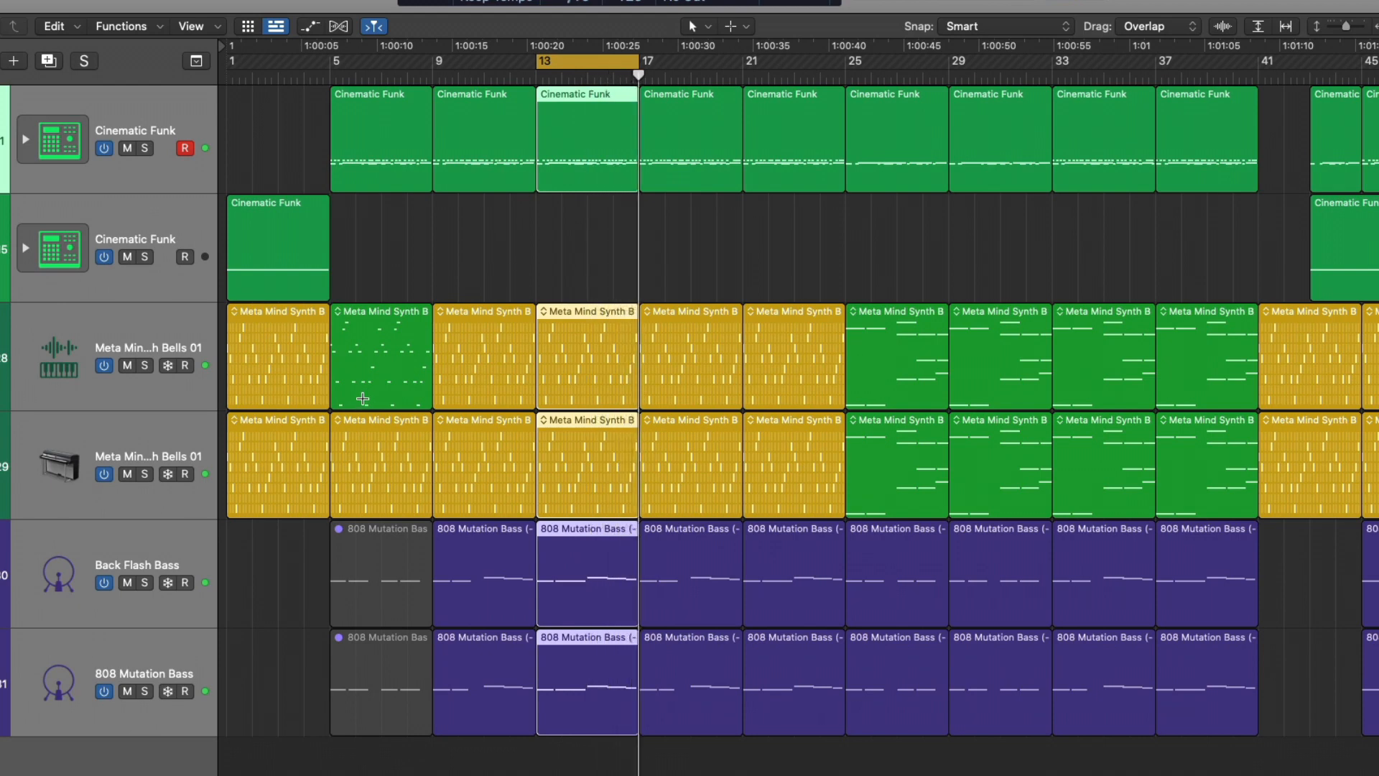
pyautogui.press('x')
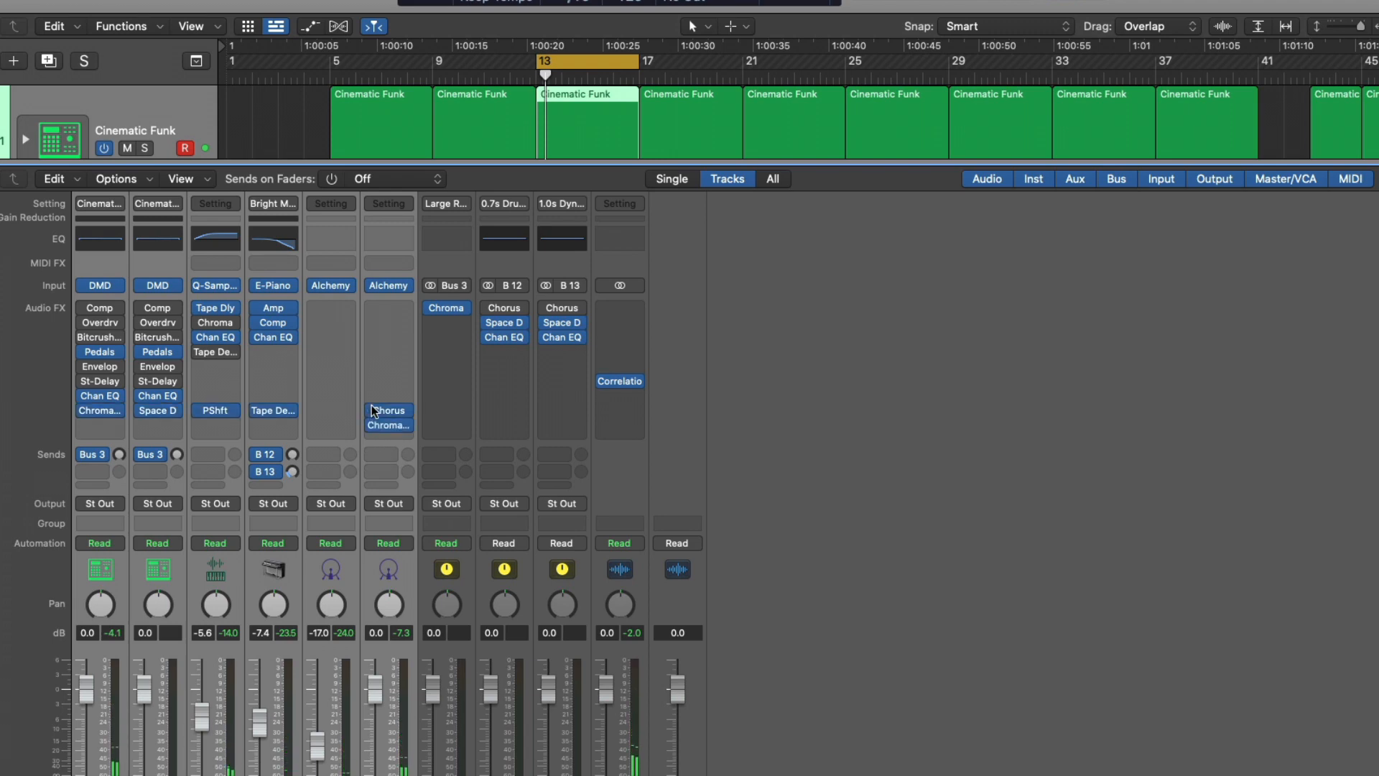
pyautogui.press('x')
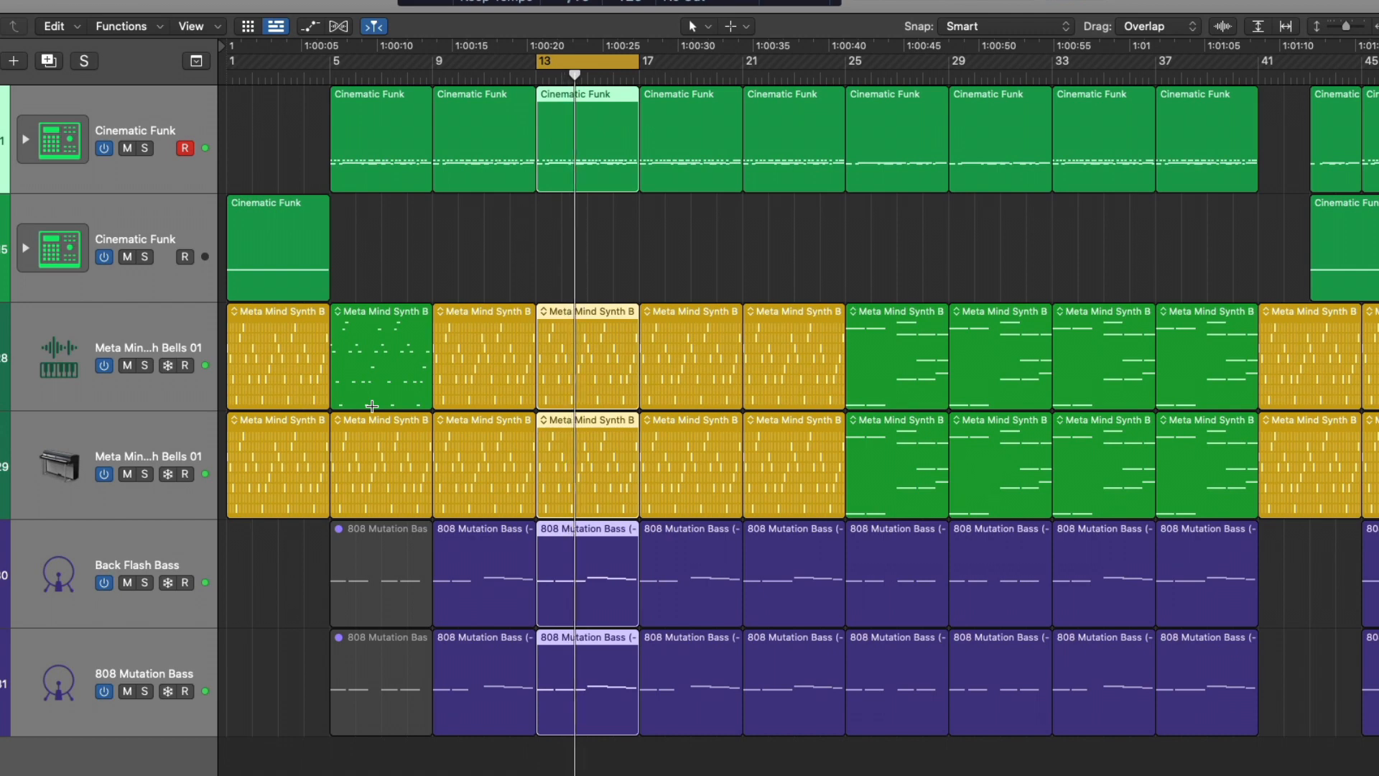
pyautogui.press('x')
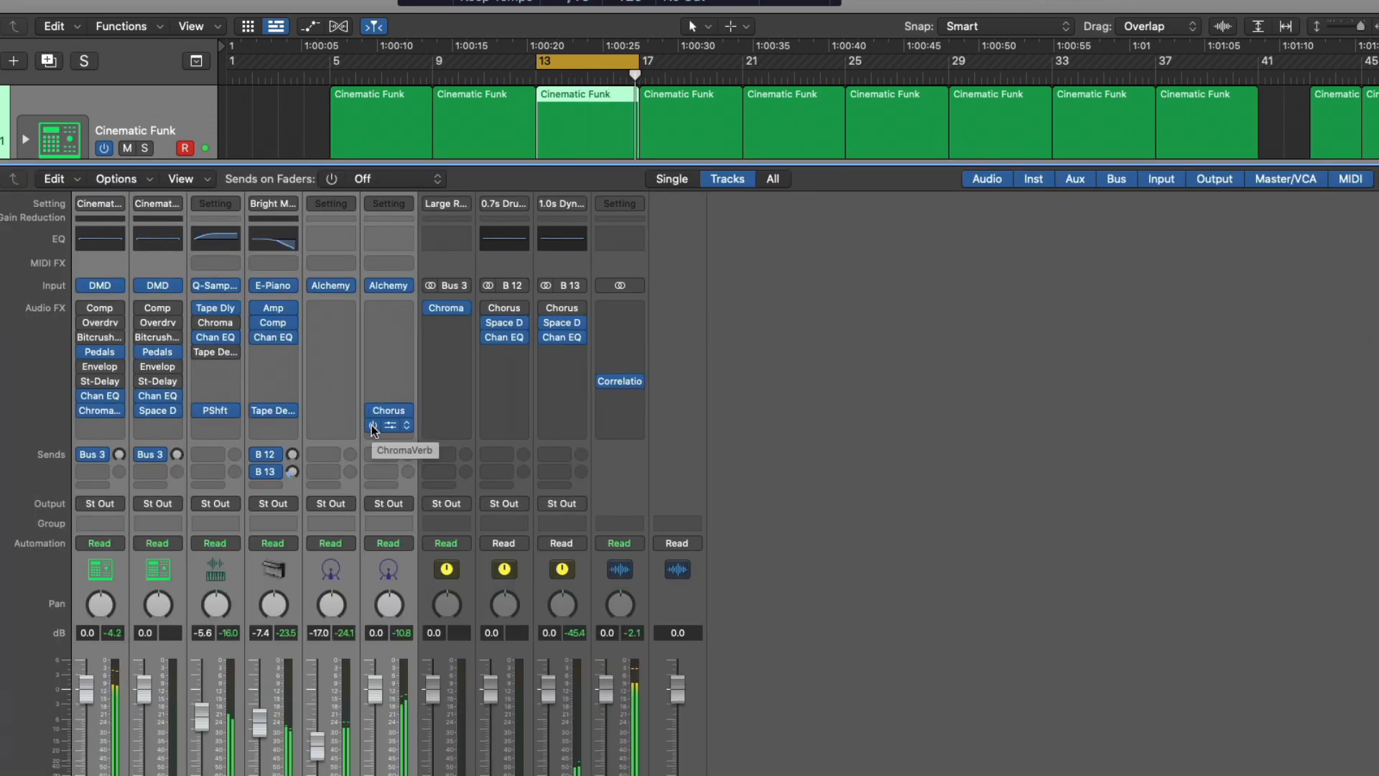
pyautogui.moveTo(372, 426); pyautogui.dragTo(372, 410)
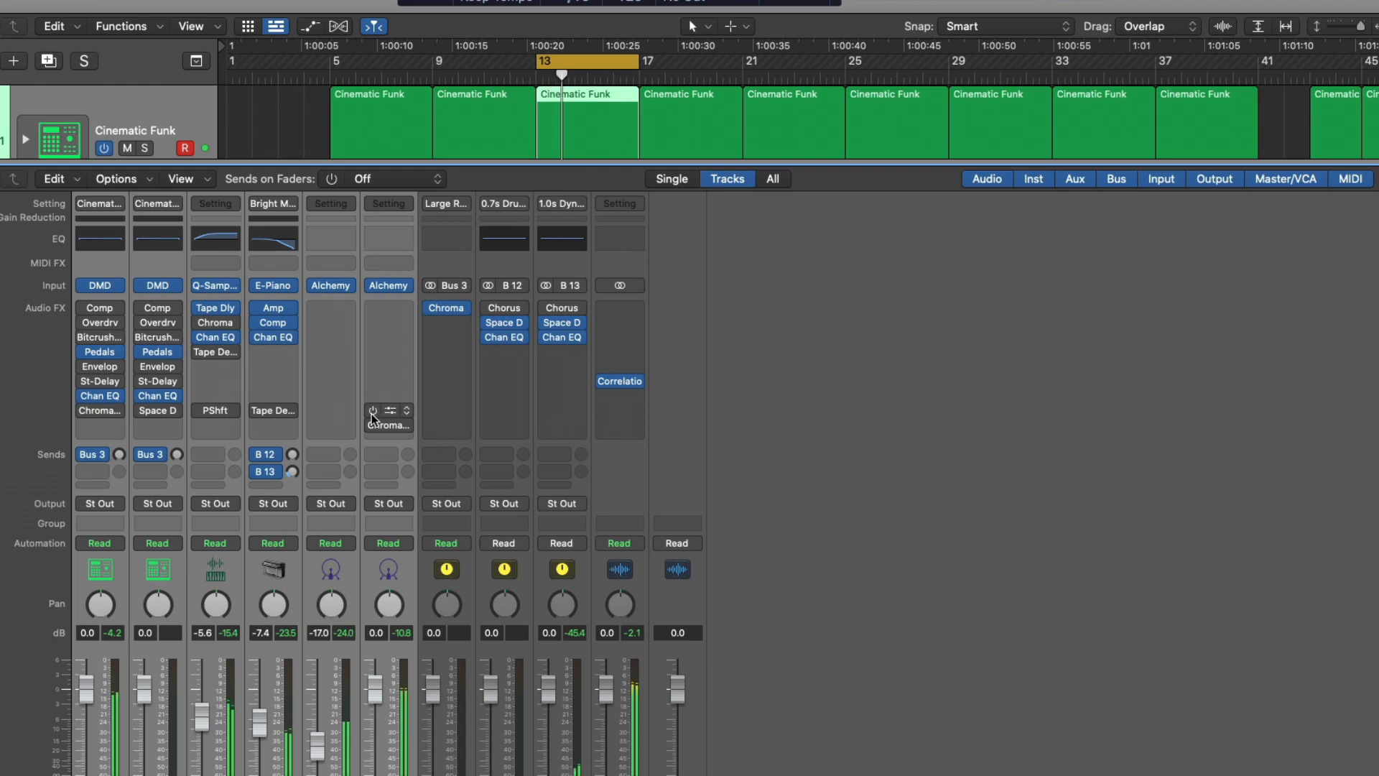
pyautogui.moveTo(374, 429); pyautogui.dragTo(371, 411)
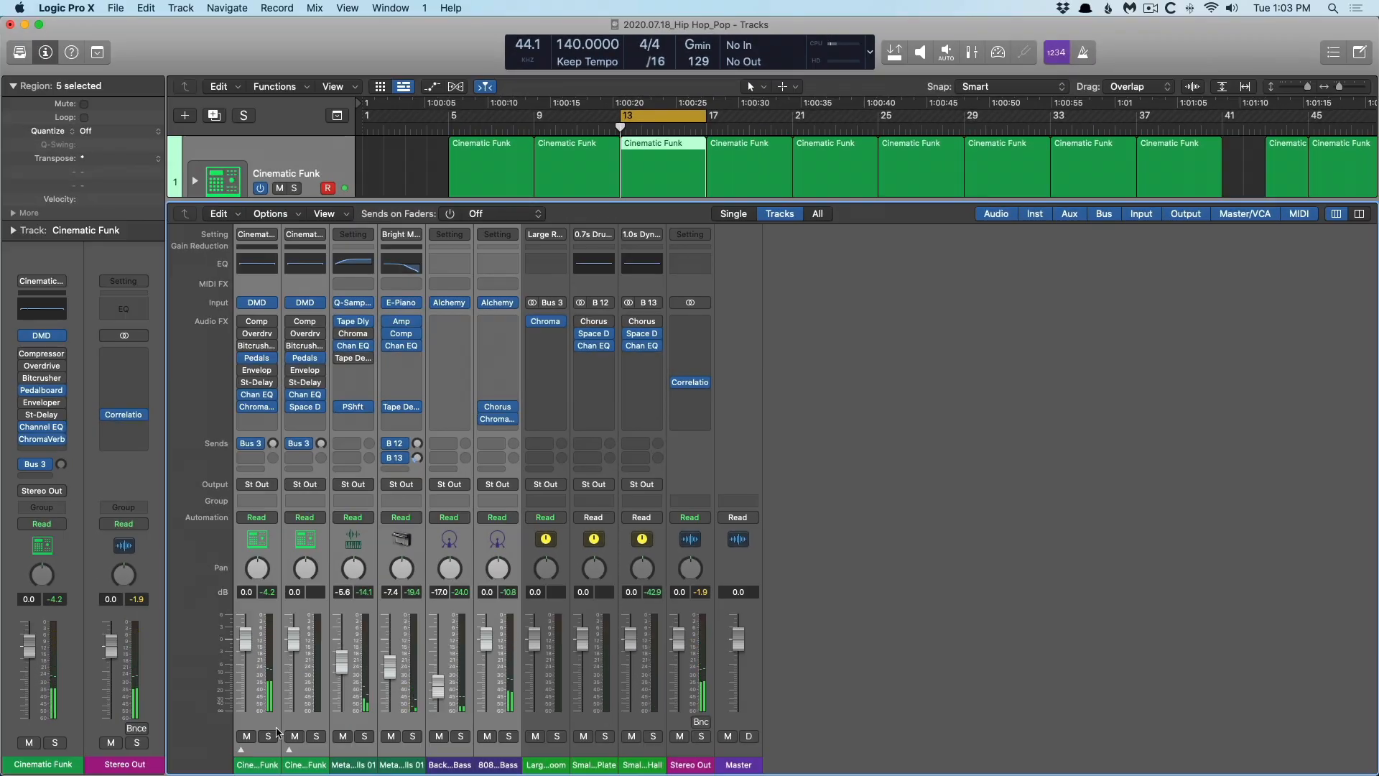
# Step: Open ChromaVerb on the first Cinematic Funk channel strip and solo that track
pyautogui.click(259, 407)
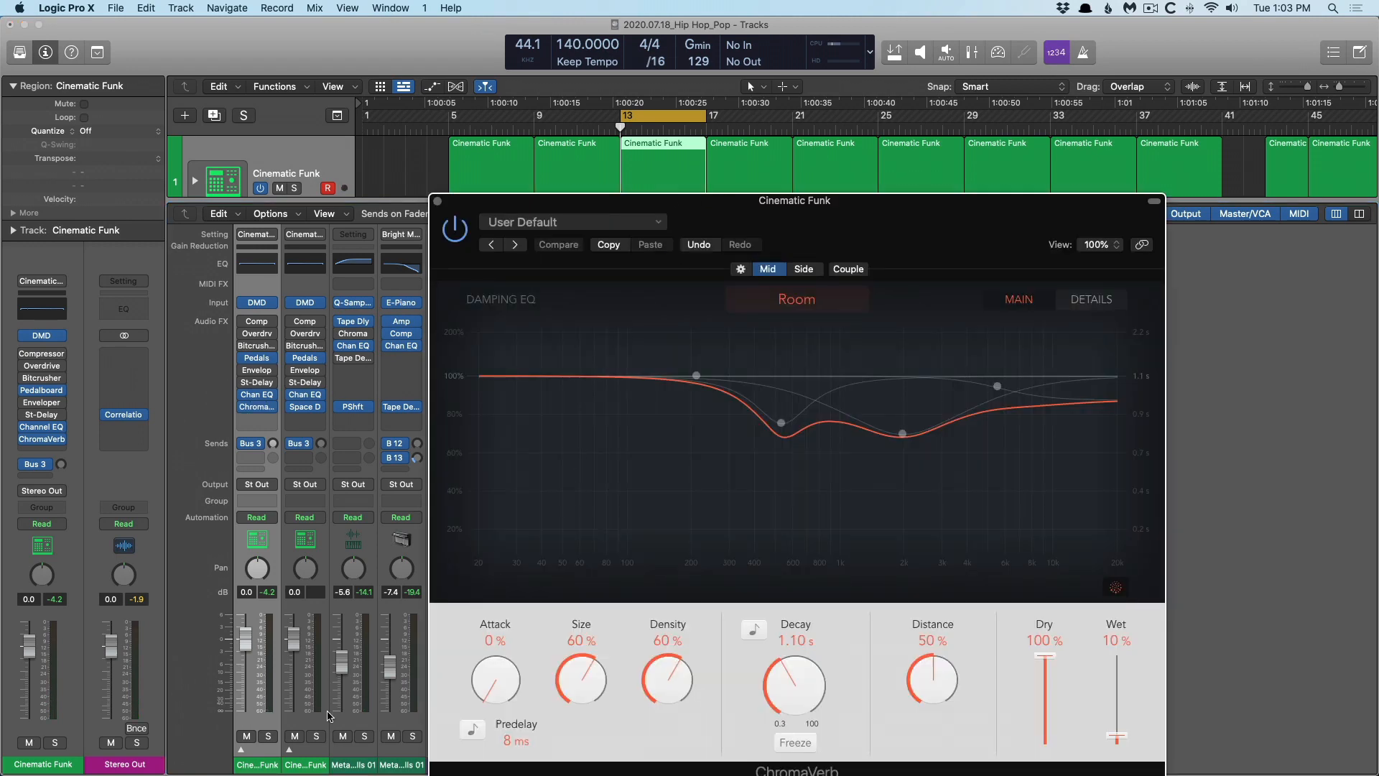
pyautogui.click(267, 736)
pyautogui.moveTo(961, 251); pyautogui.dragTo(1051, 179)
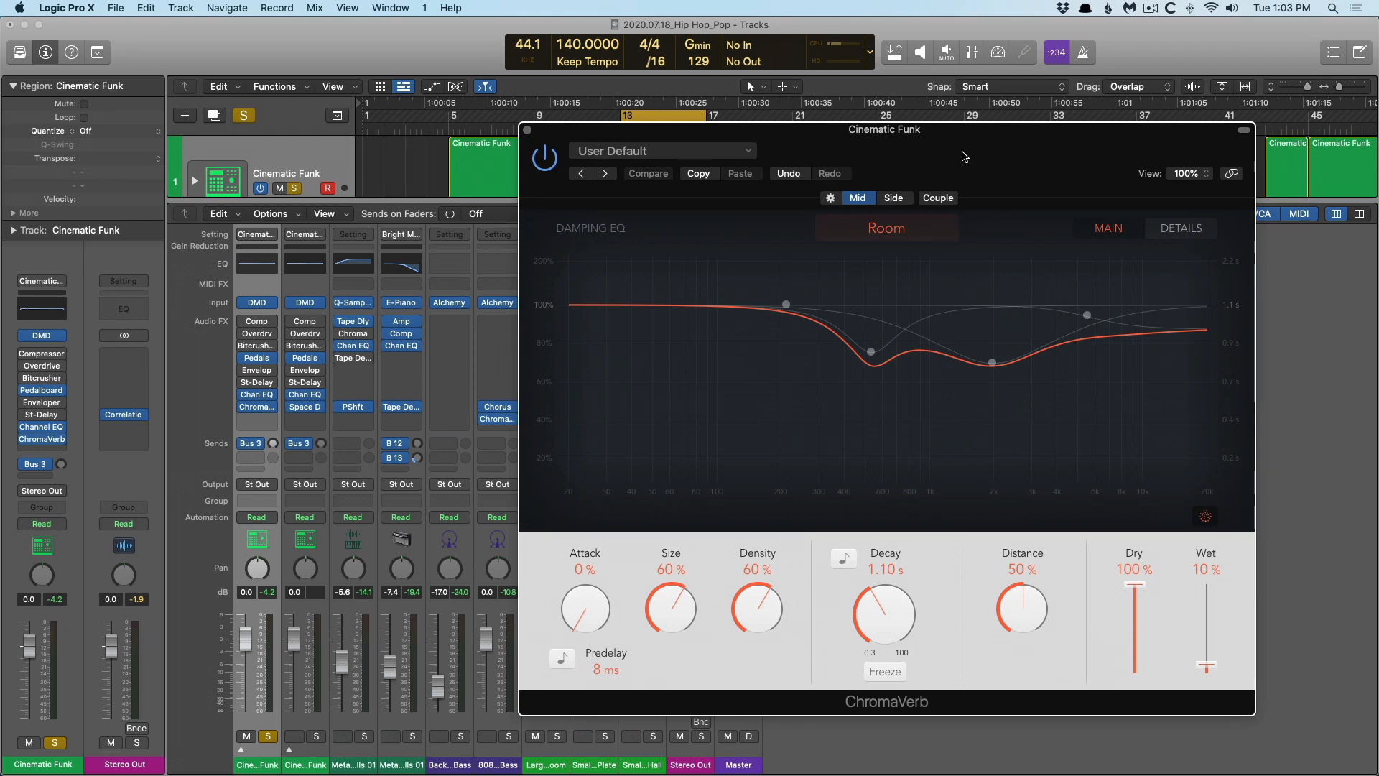
pyautogui.moveTo(966, 150); pyautogui.dragTo(970, 163)
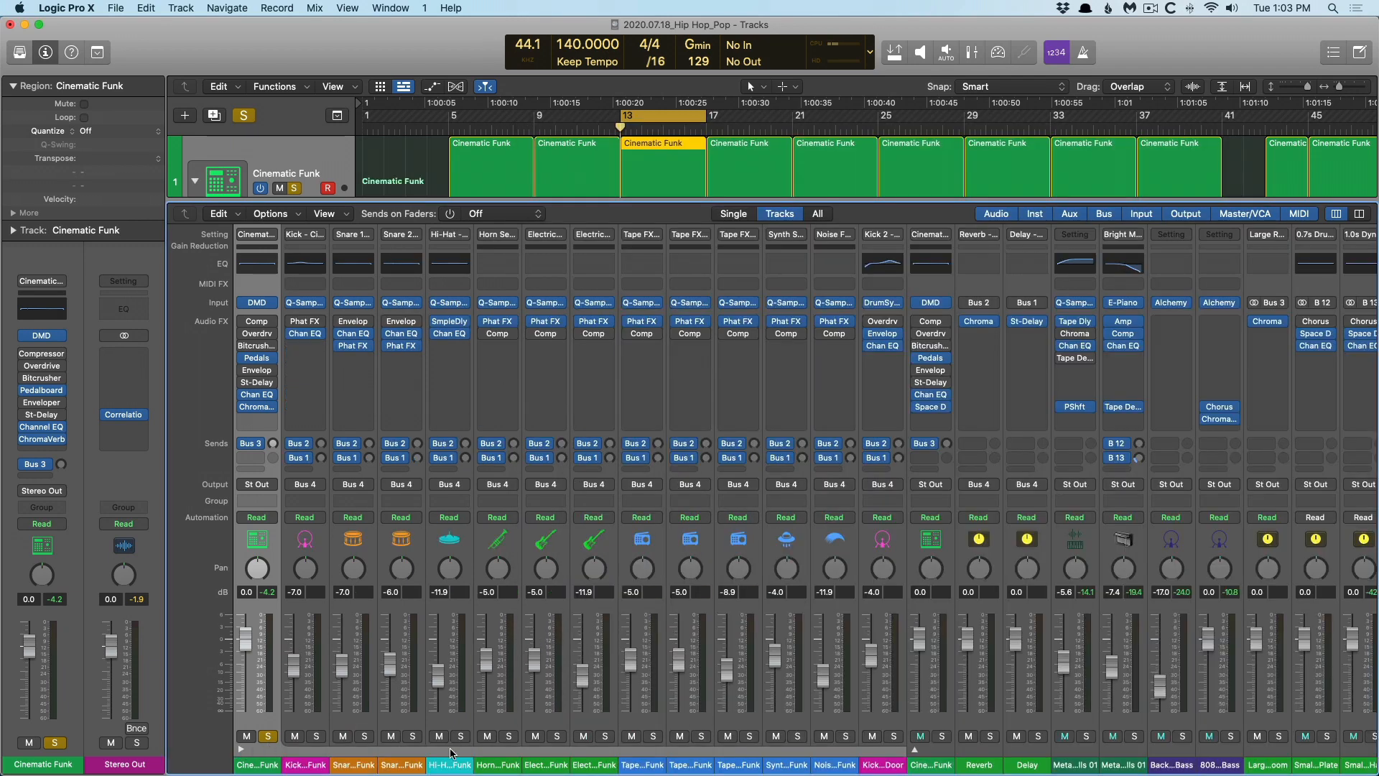
# Step: Examine the Sample Delay settings on the Hi-Hat channel inside the Cinematic Funk stack, and close the plug-in
pyautogui.click(450, 759)
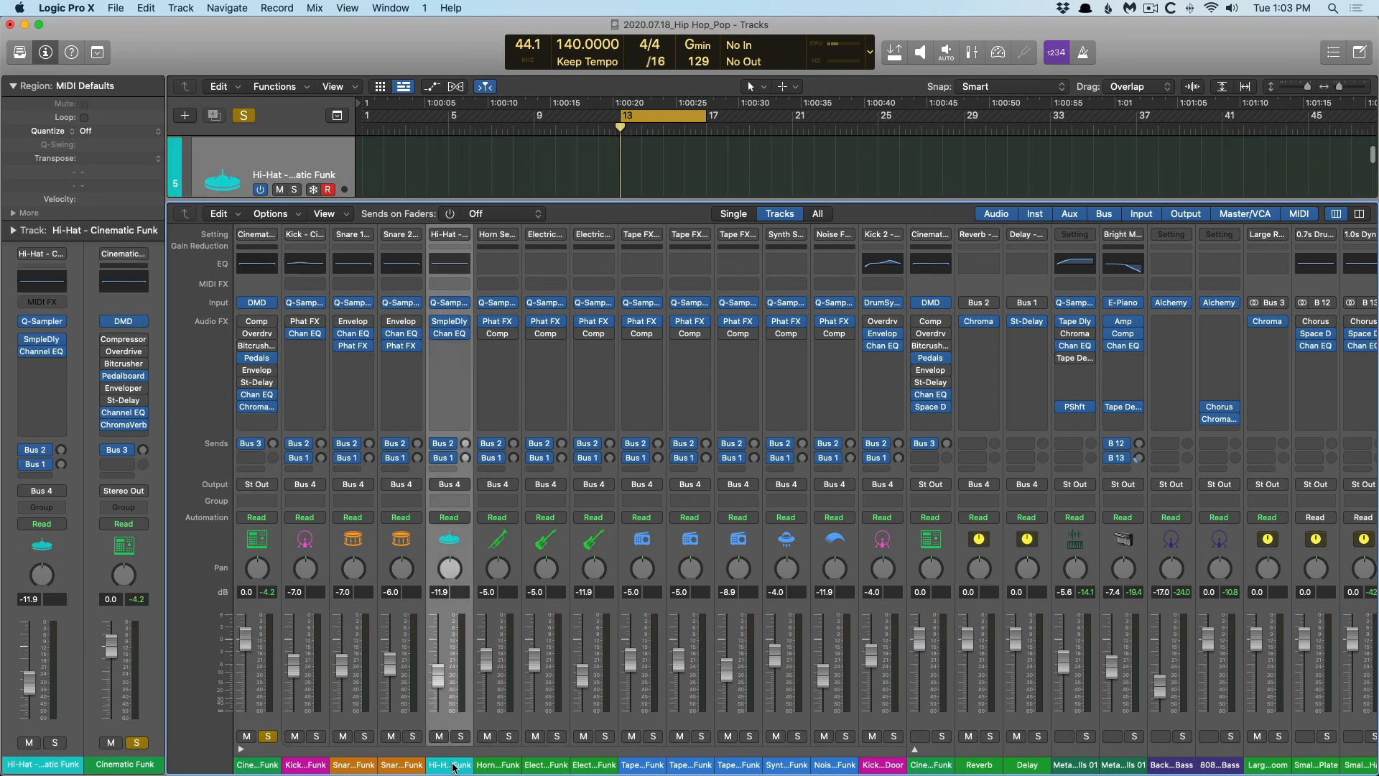
pyautogui.click(442, 324)
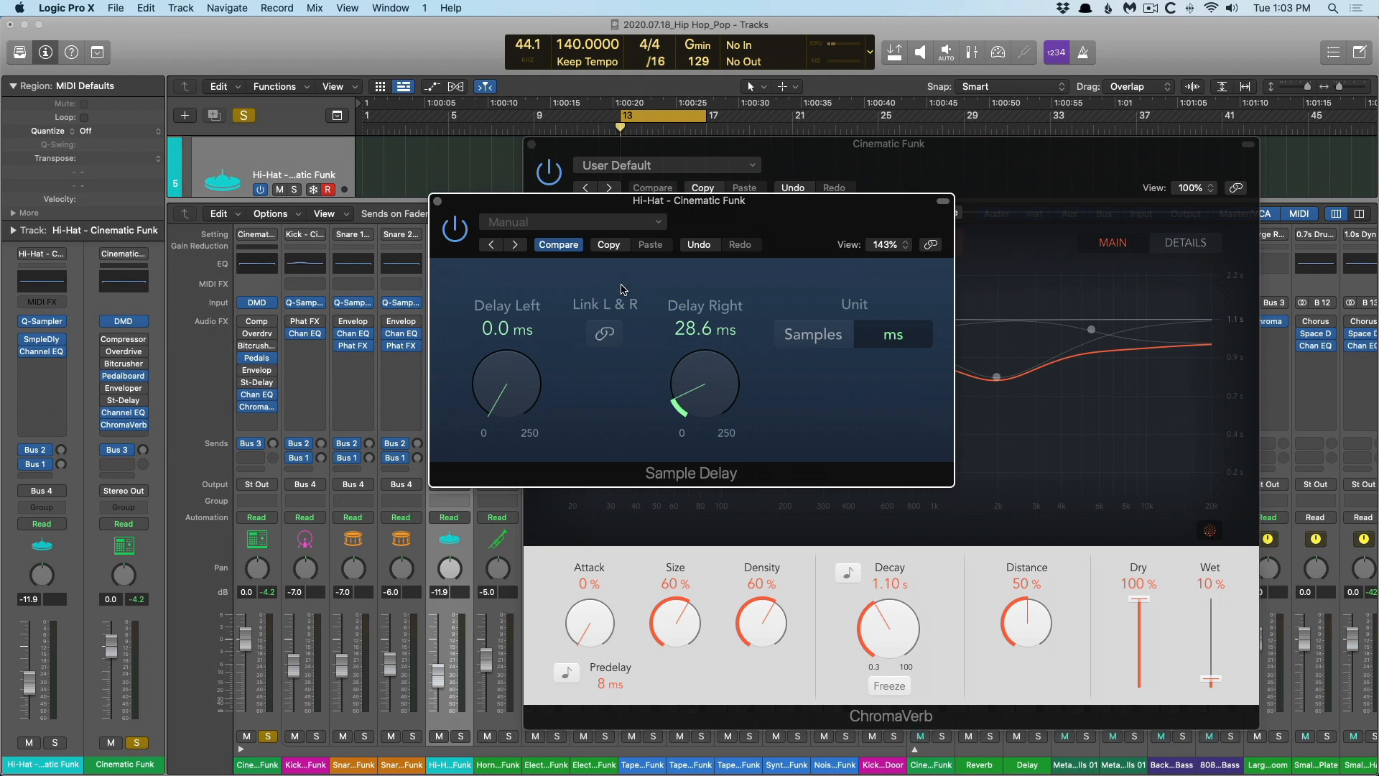
pyautogui.click(437, 201)
# Step: Compare the Mid and Side settings of the Cinematic Funk track's ChromaVerb
pyautogui.moveTo(907, 171); pyautogui.dragTo(779, 149)
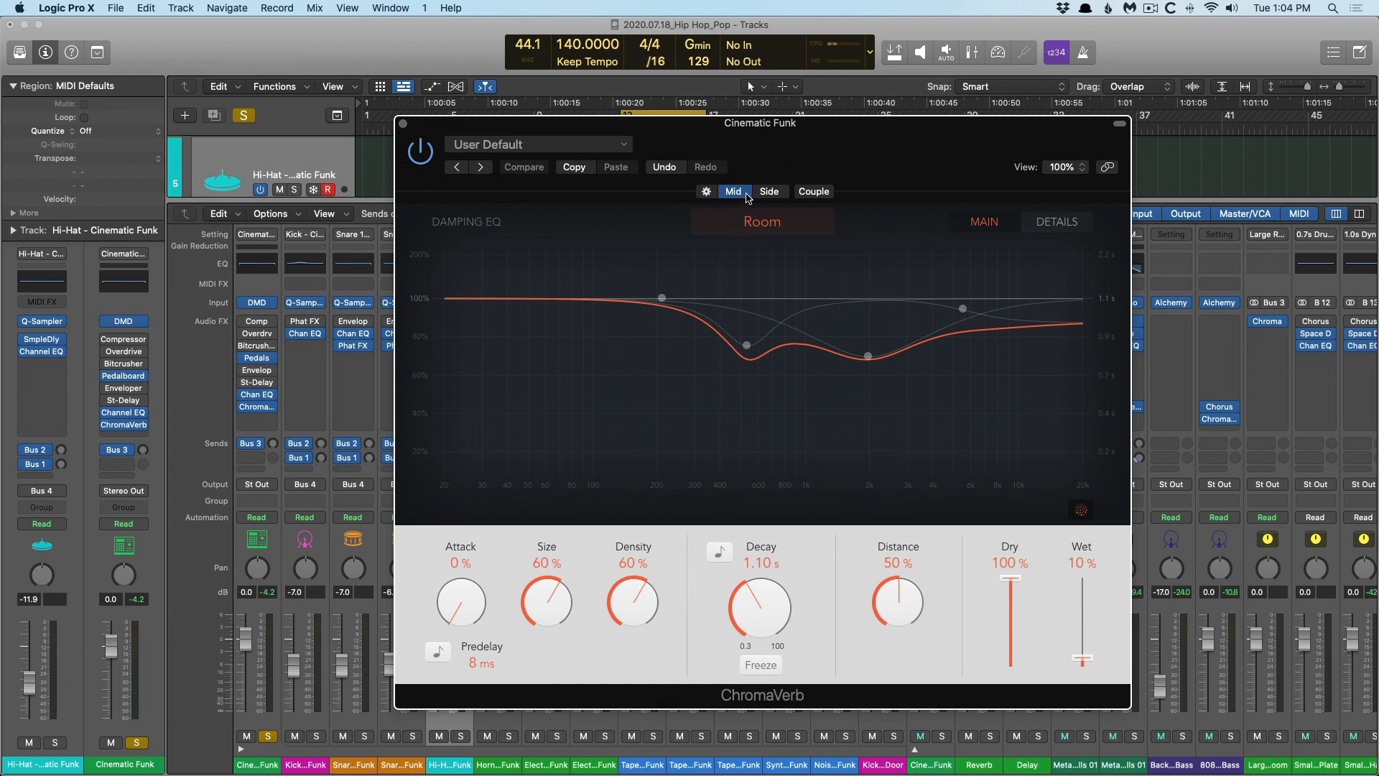
pyautogui.click(770, 193)
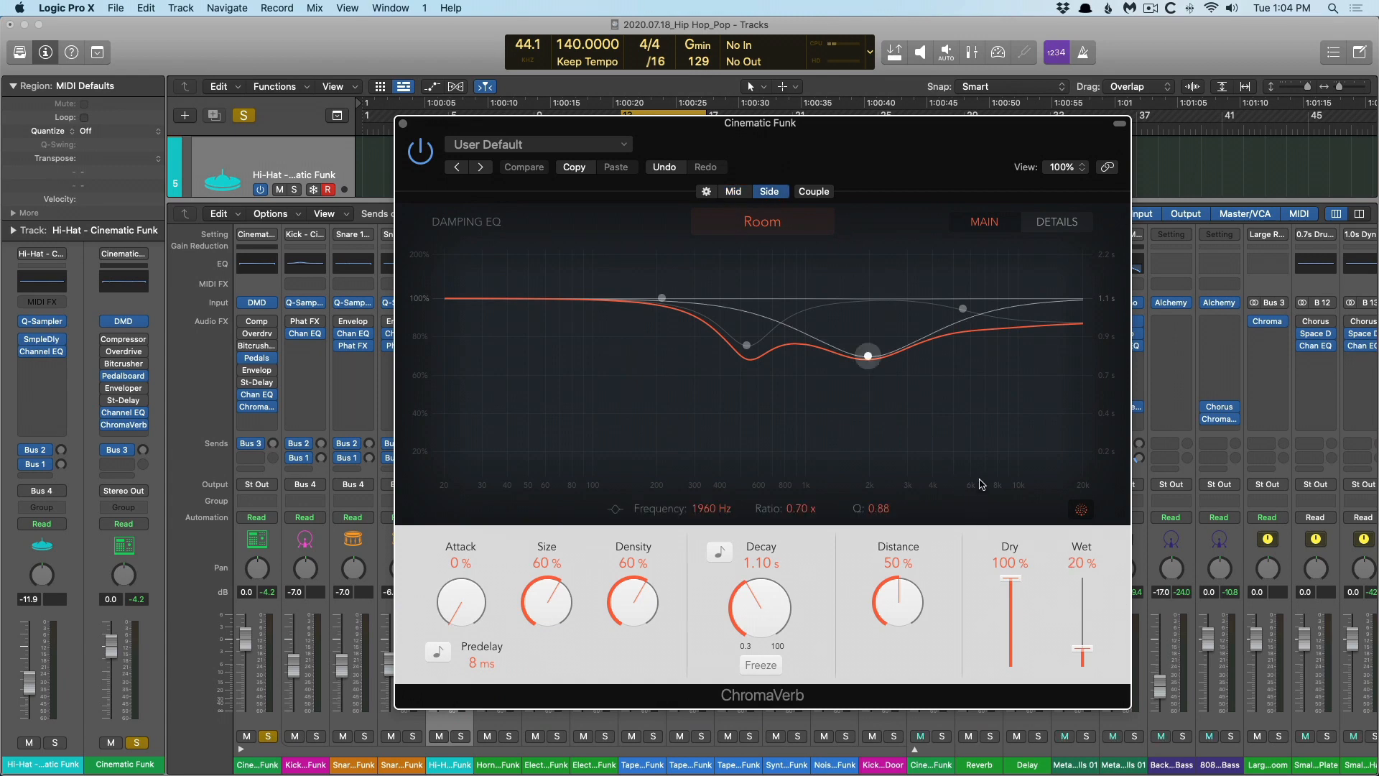
pyautogui.click(734, 192)
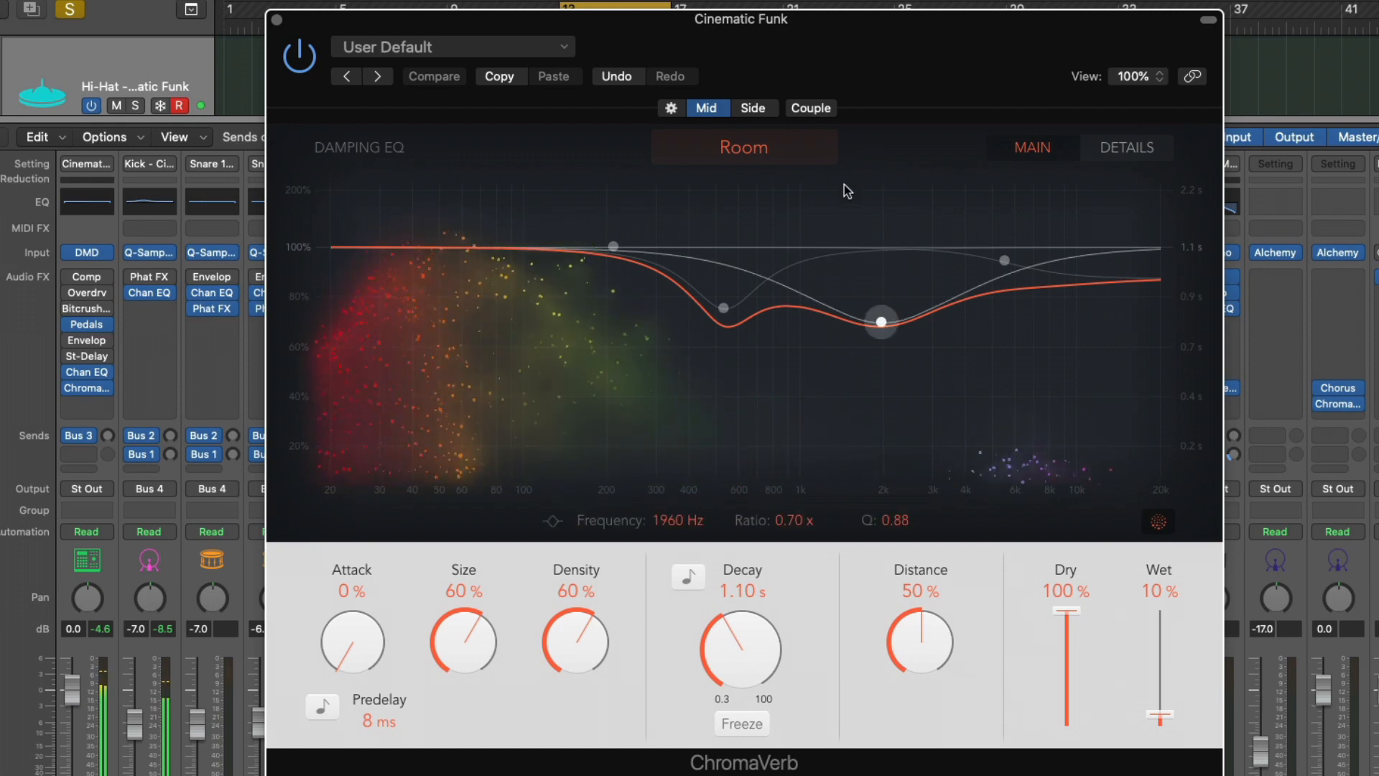
# Step: Try raising the Wet level of ChromaVerb's Side signal to 68% during playback, and undo the change
pyautogui.click(752, 109)
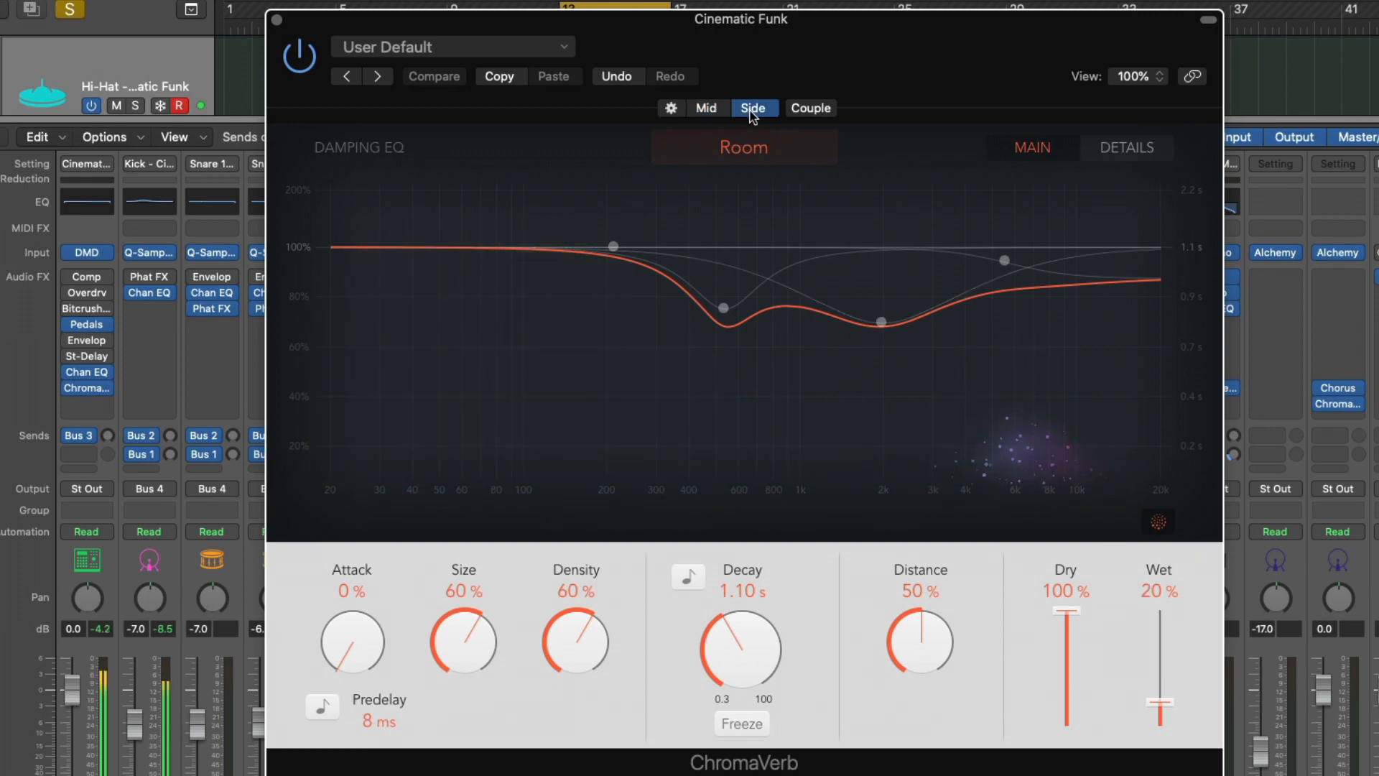
pyautogui.moveTo(1162, 701); pyautogui.dragTo(1164, 646)
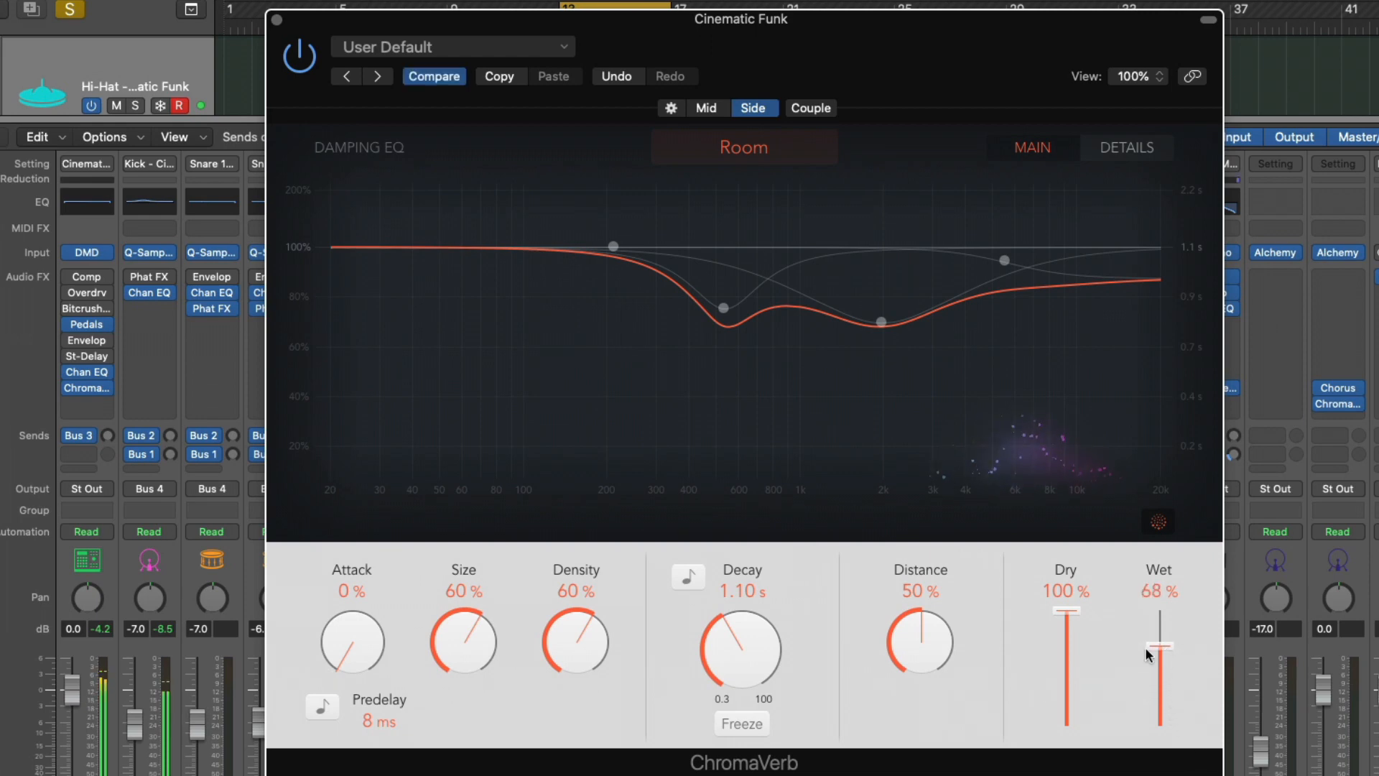
pyautogui.click(614, 77)
# Step: Try raising the Wet level of ChromaVerb's Mid signal to 60%, and undo the change
pyautogui.click(706, 110)
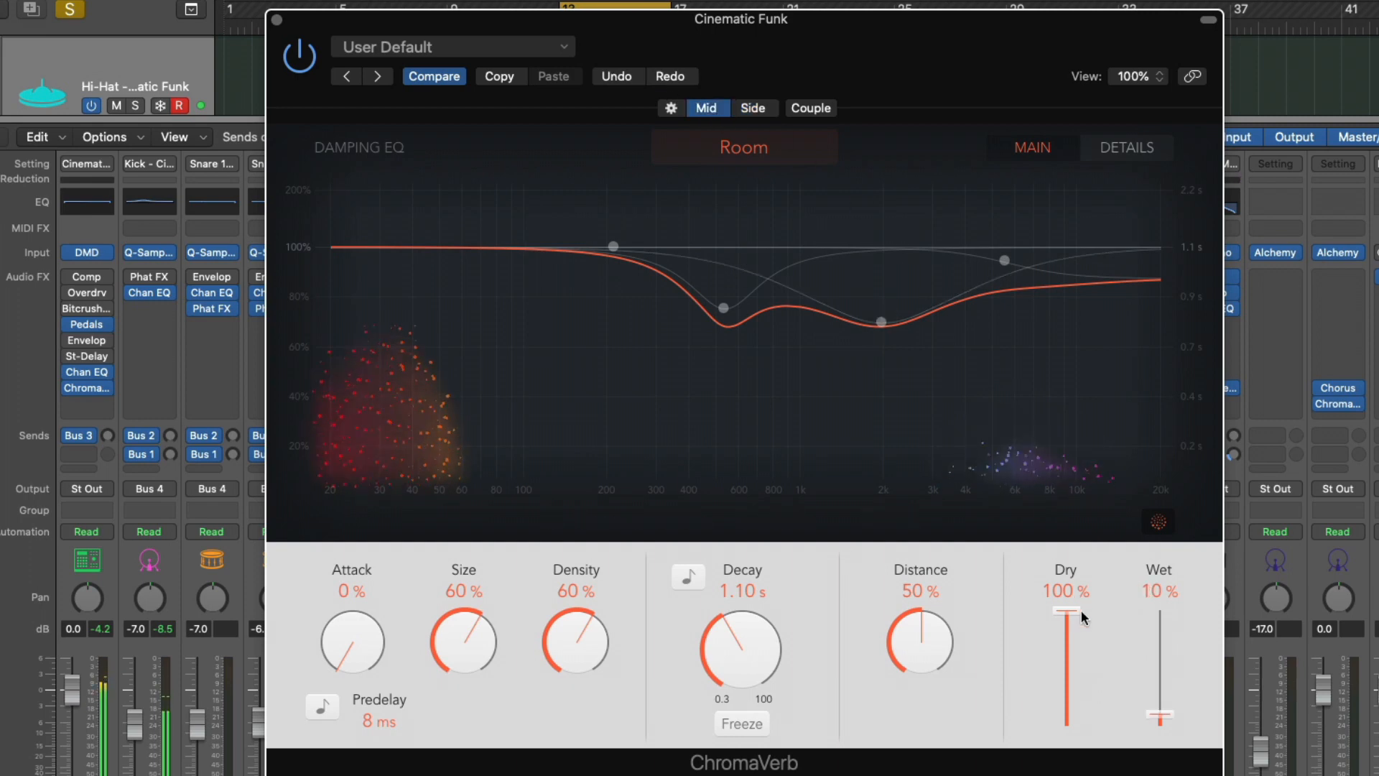
pyautogui.moveTo(1158, 700); pyautogui.dragTo(1162, 655)
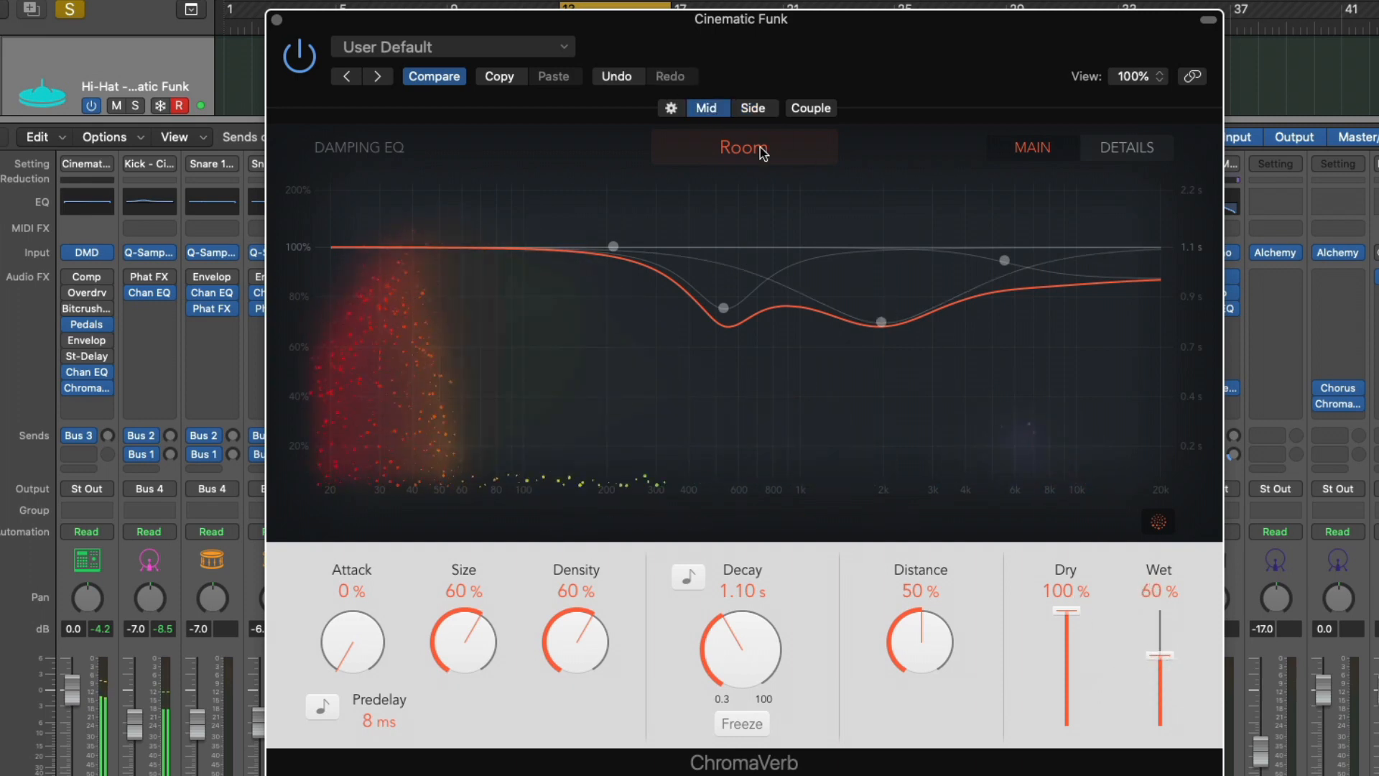
pyautogui.click(625, 78)
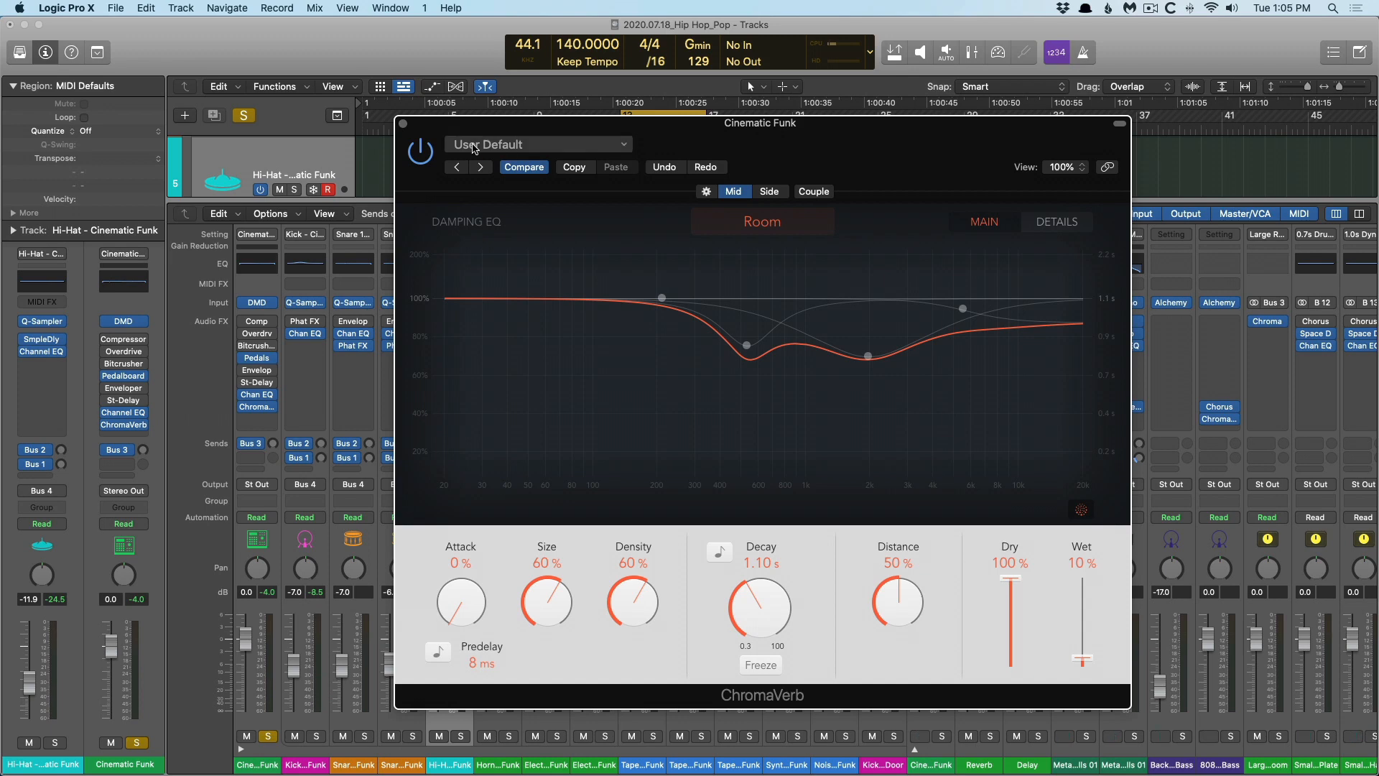
# Step: Collapse the open Cinematic Funk track stack in the mixer and solo the first Meta Mind Synth Bells 01 channel
pyautogui.click(403, 124)
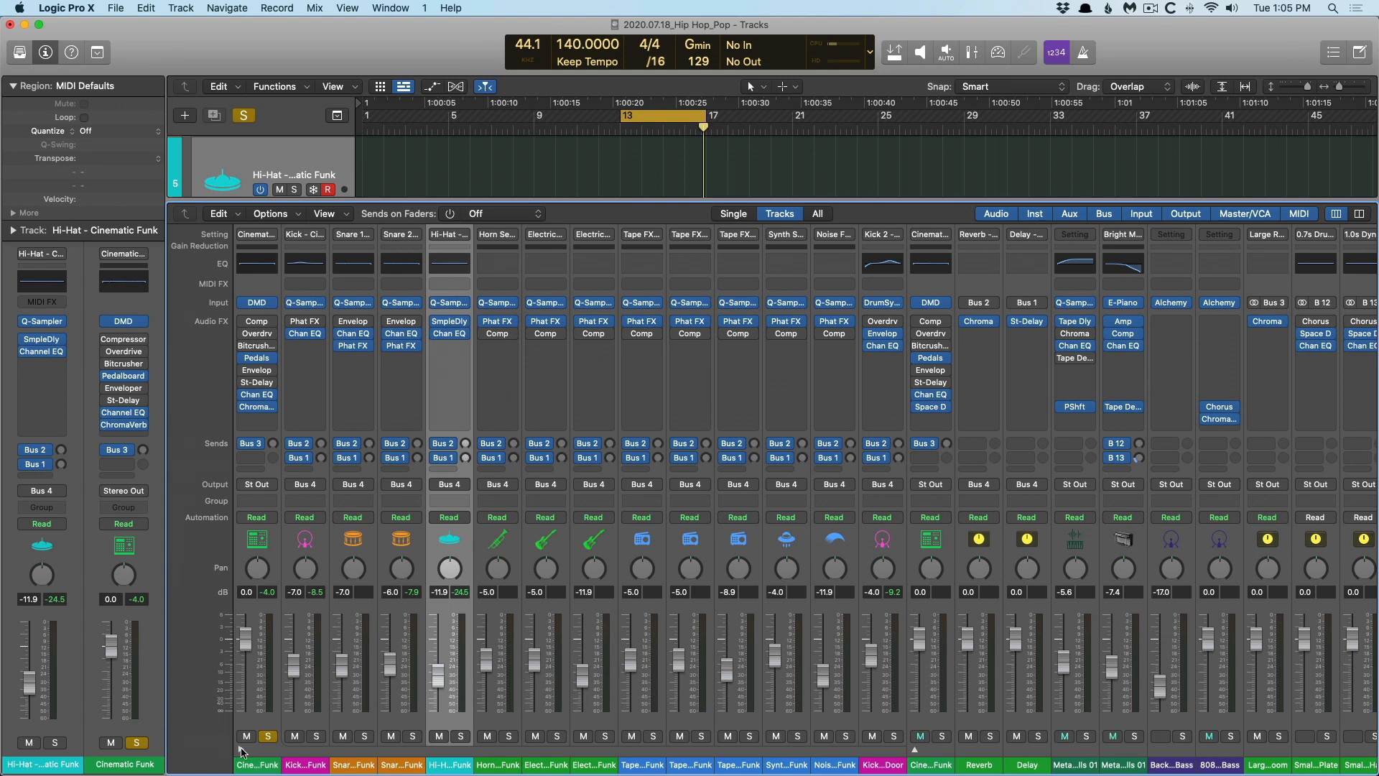
pyautogui.click(241, 749)
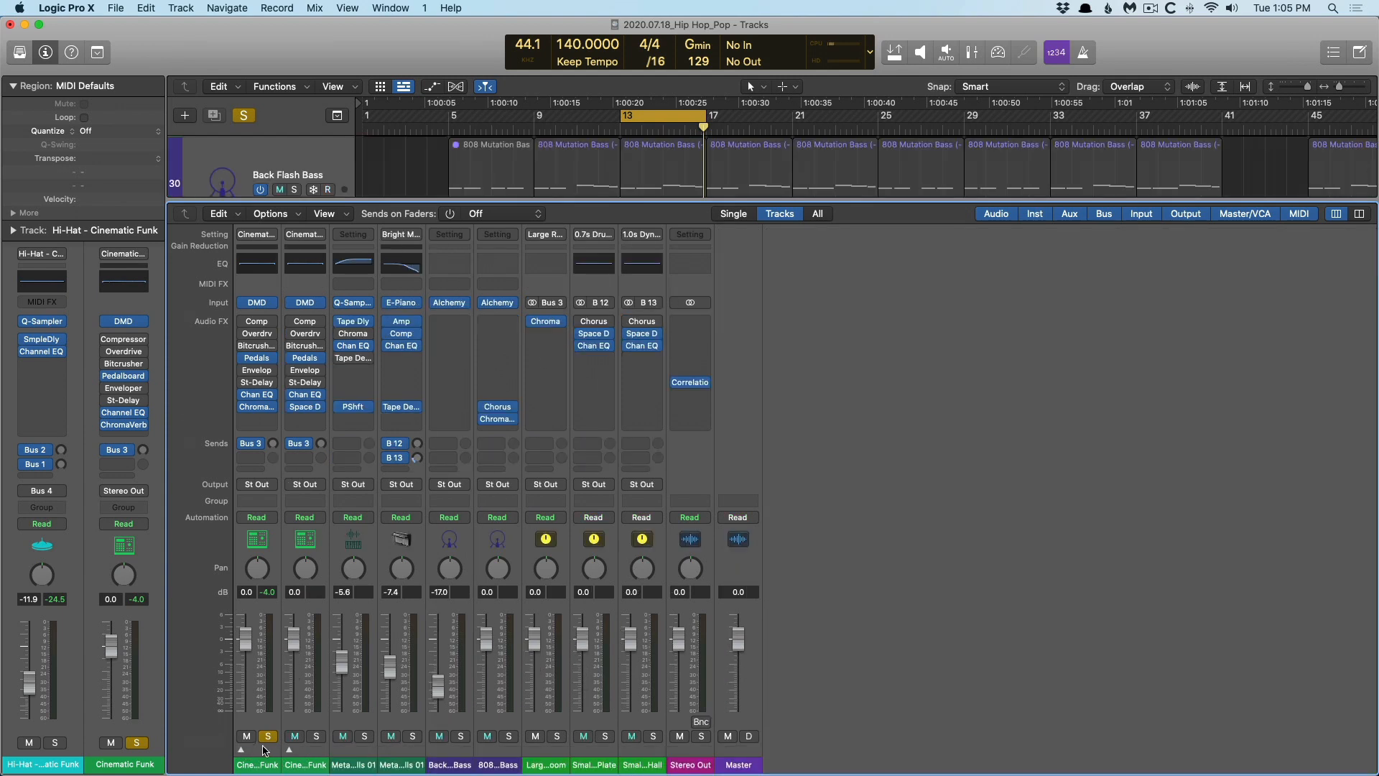
pyautogui.click(364, 736)
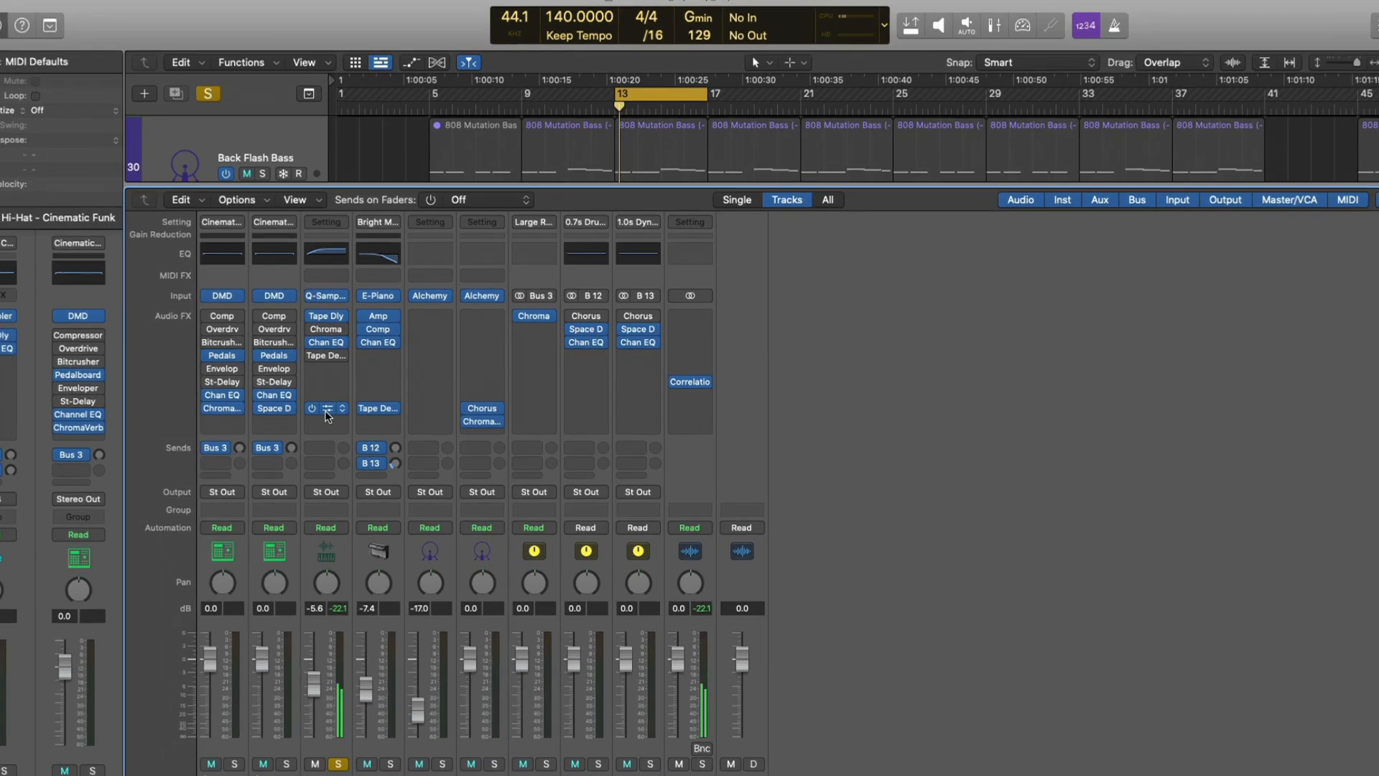
# Step: Compare the left and right settings of the Pitch Shifter on the first Meta Mind Synth Bells 01 channel
pyautogui.click(352, 406)
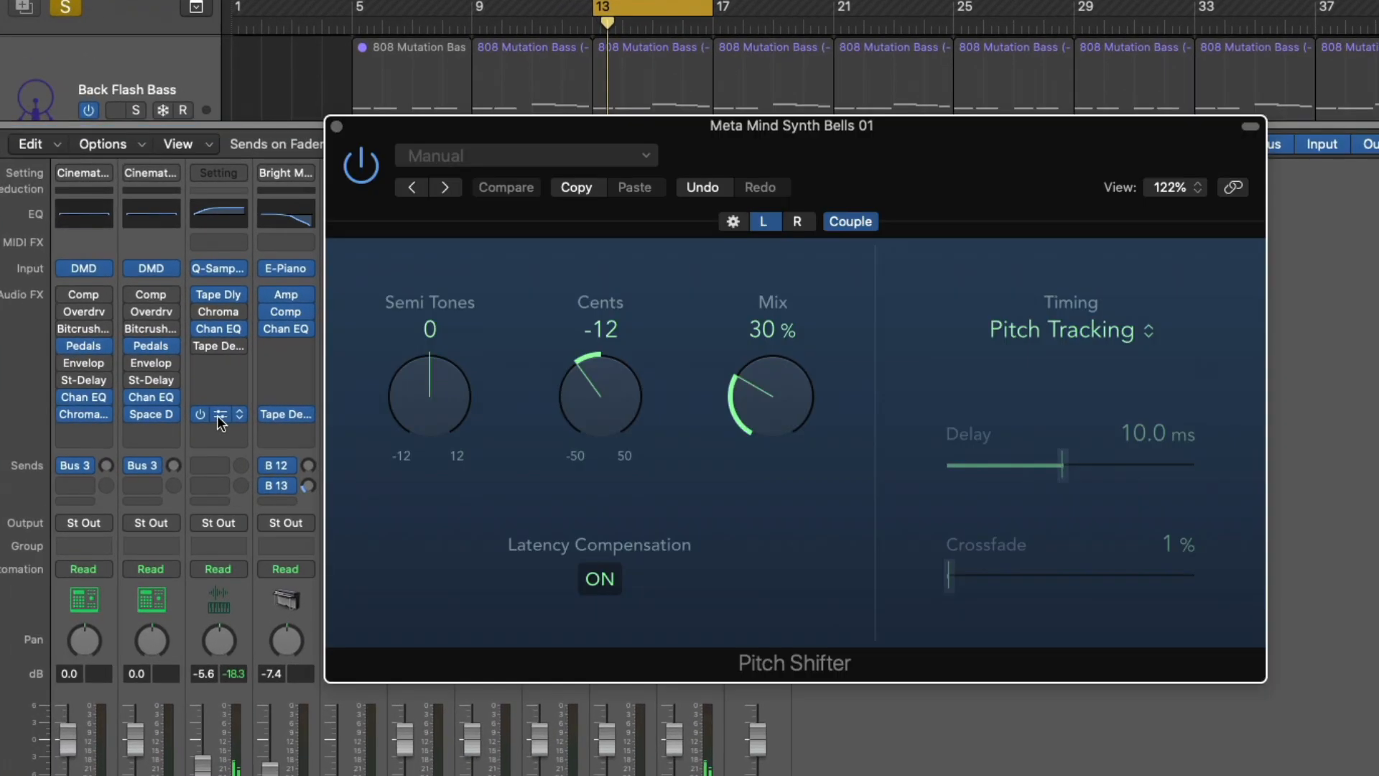
pyautogui.moveTo(960, 164); pyautogui.dragTo(794, 191)
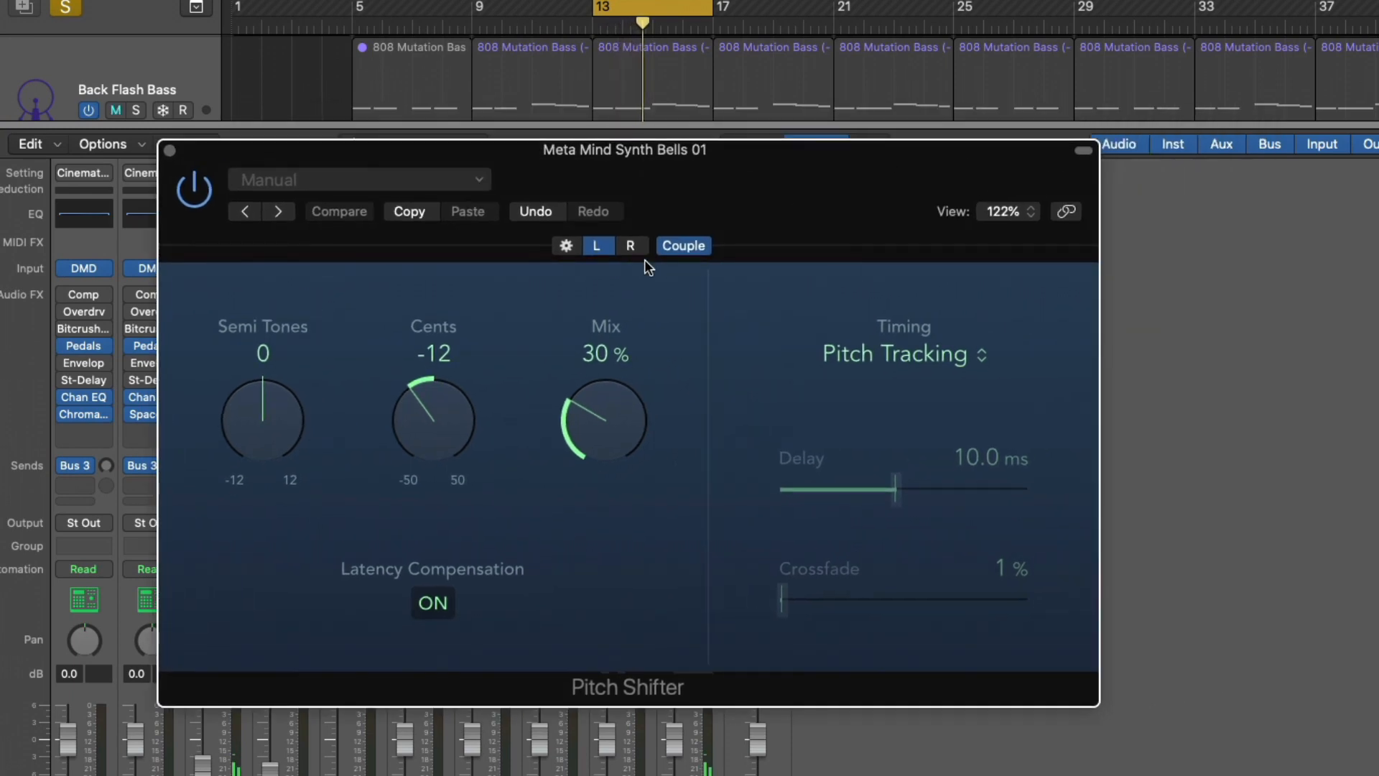
pyautogui.click(629, 247)
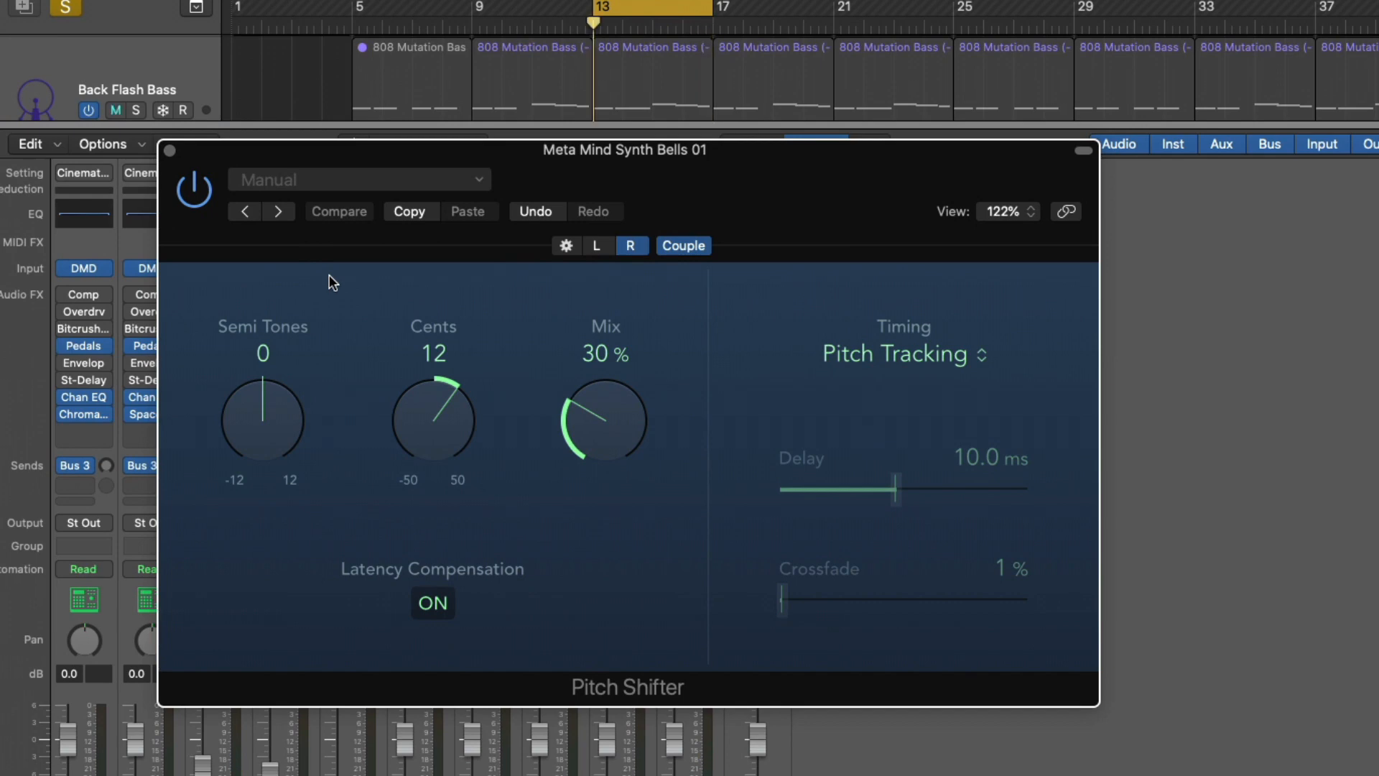
pyautogui.moveTo(687, 165); pyautogui.dragTo(749, 213)
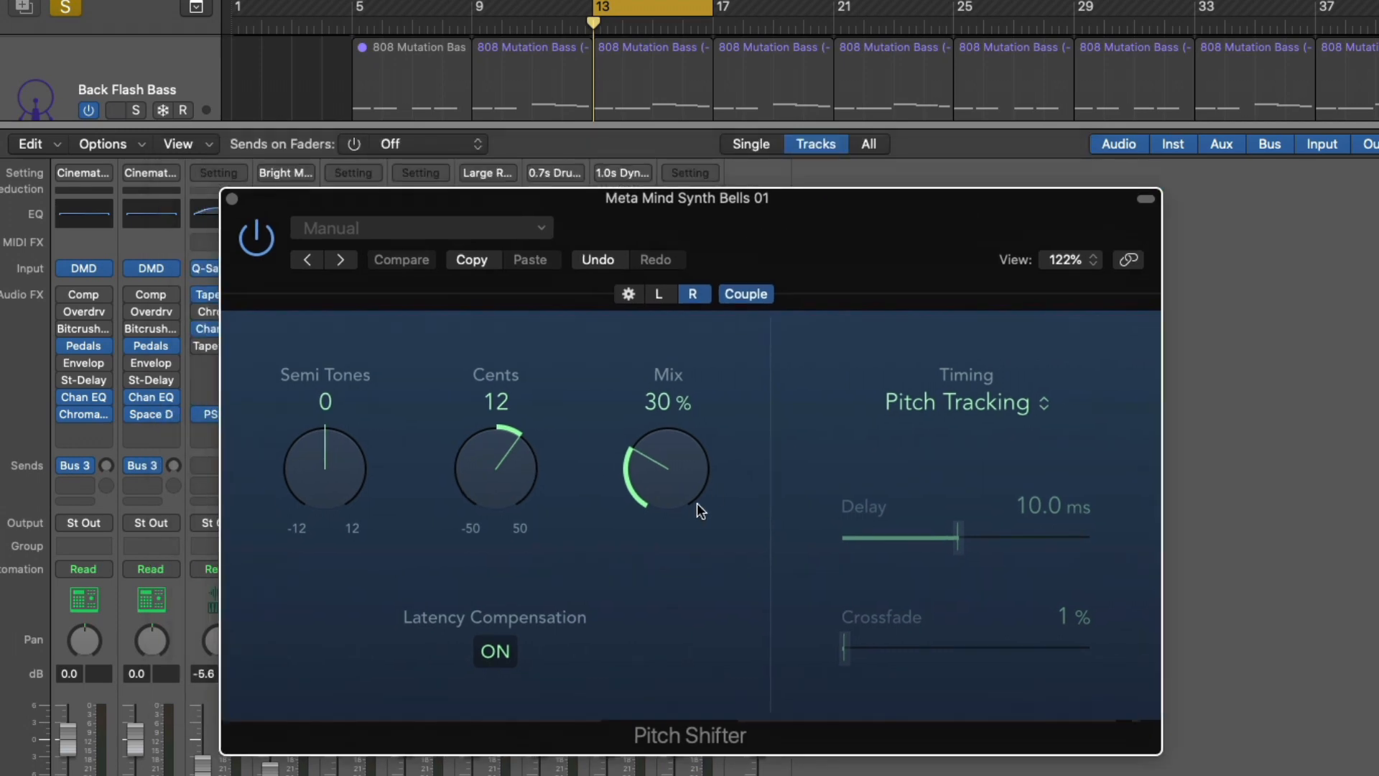
# Step: Try raising the Pitch Shifter's coupled Mix to 100%, check both the left and right sides, and undo the change
pyautogui.moveTo(695, 497); pyautogui.dragTo(705, 75)
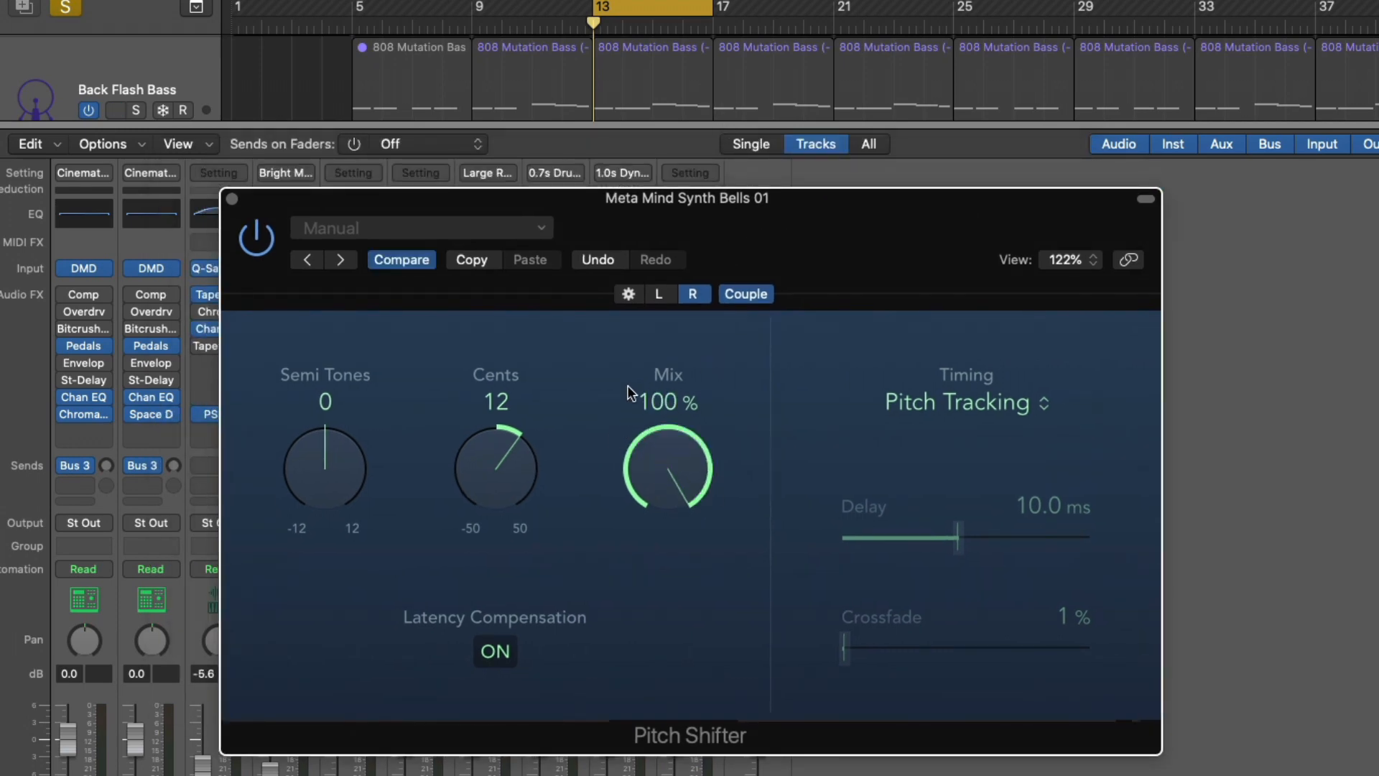
pyautogui.click(658, 294)
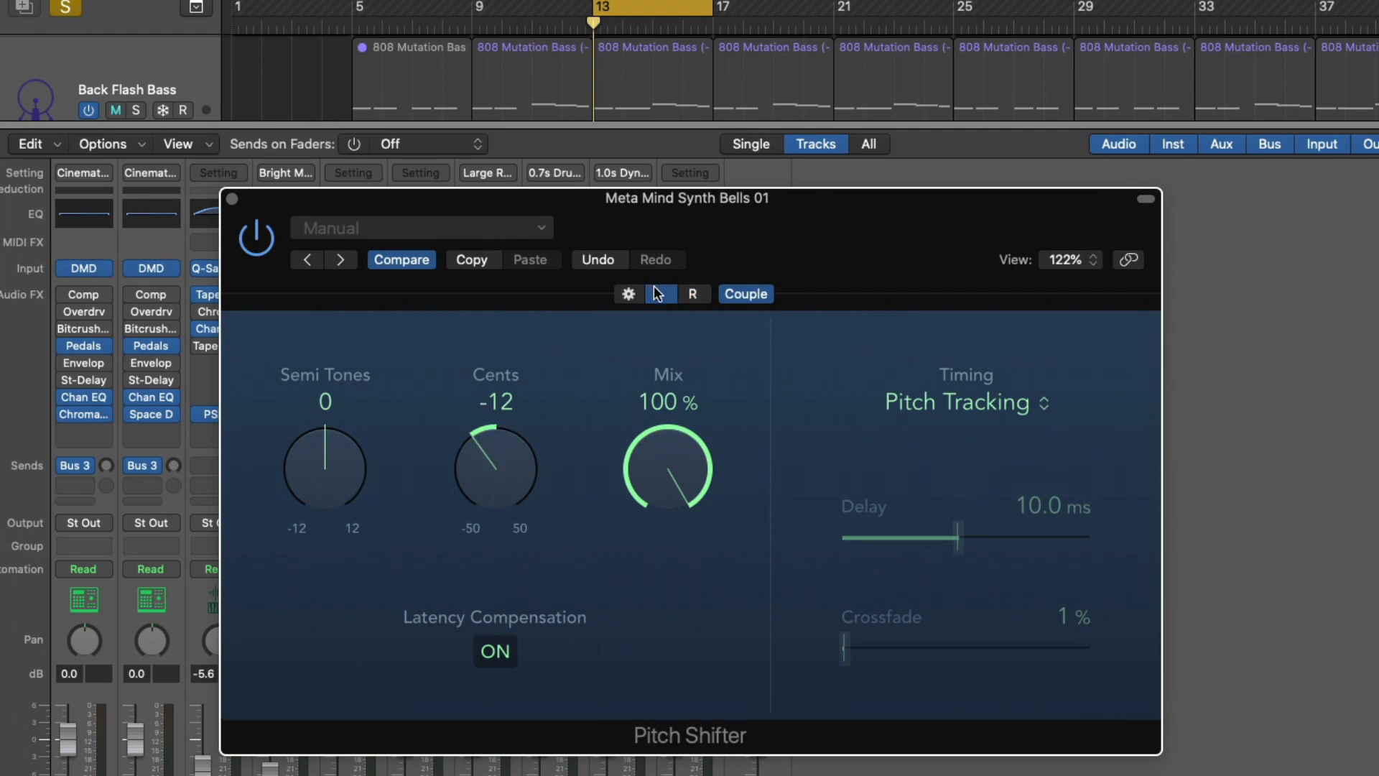
pyautogui.click(697, 294)
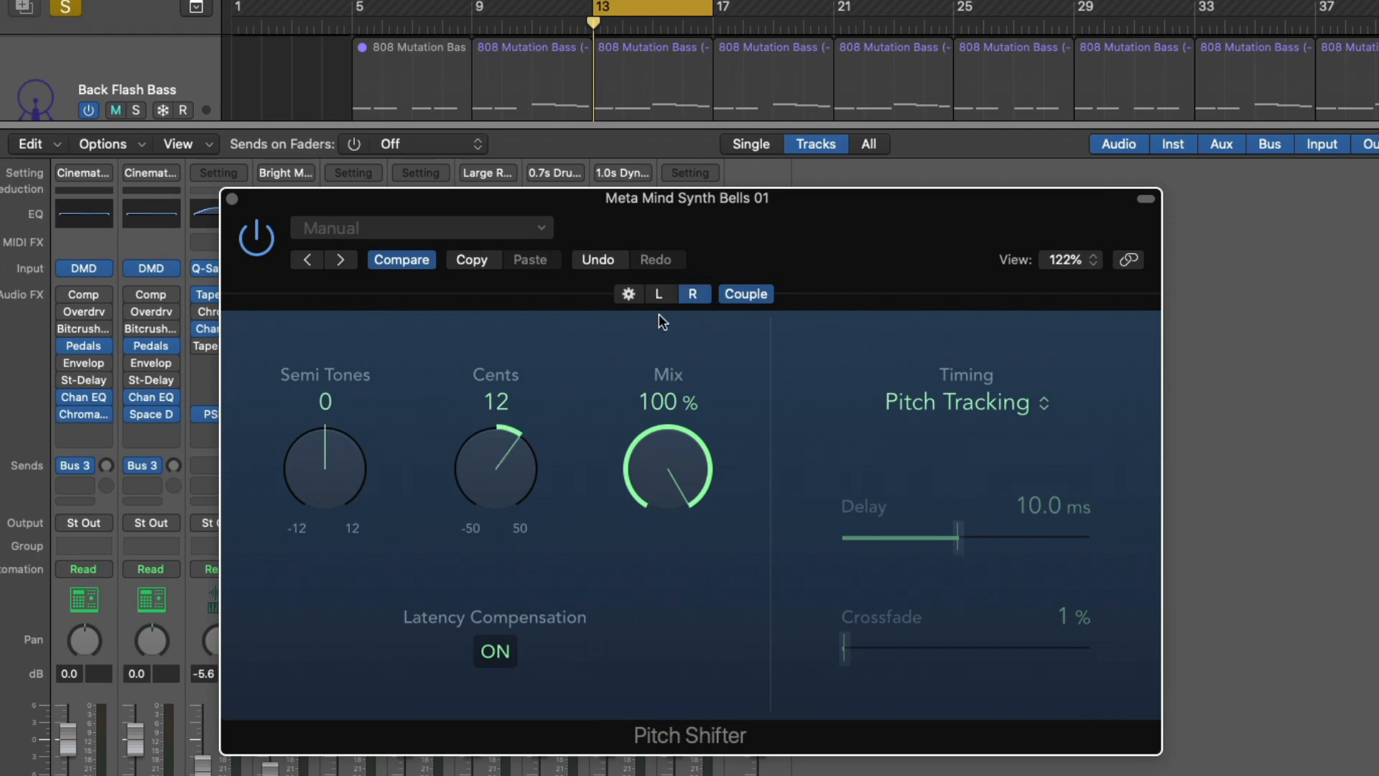
pyautogui.click(577, 260)
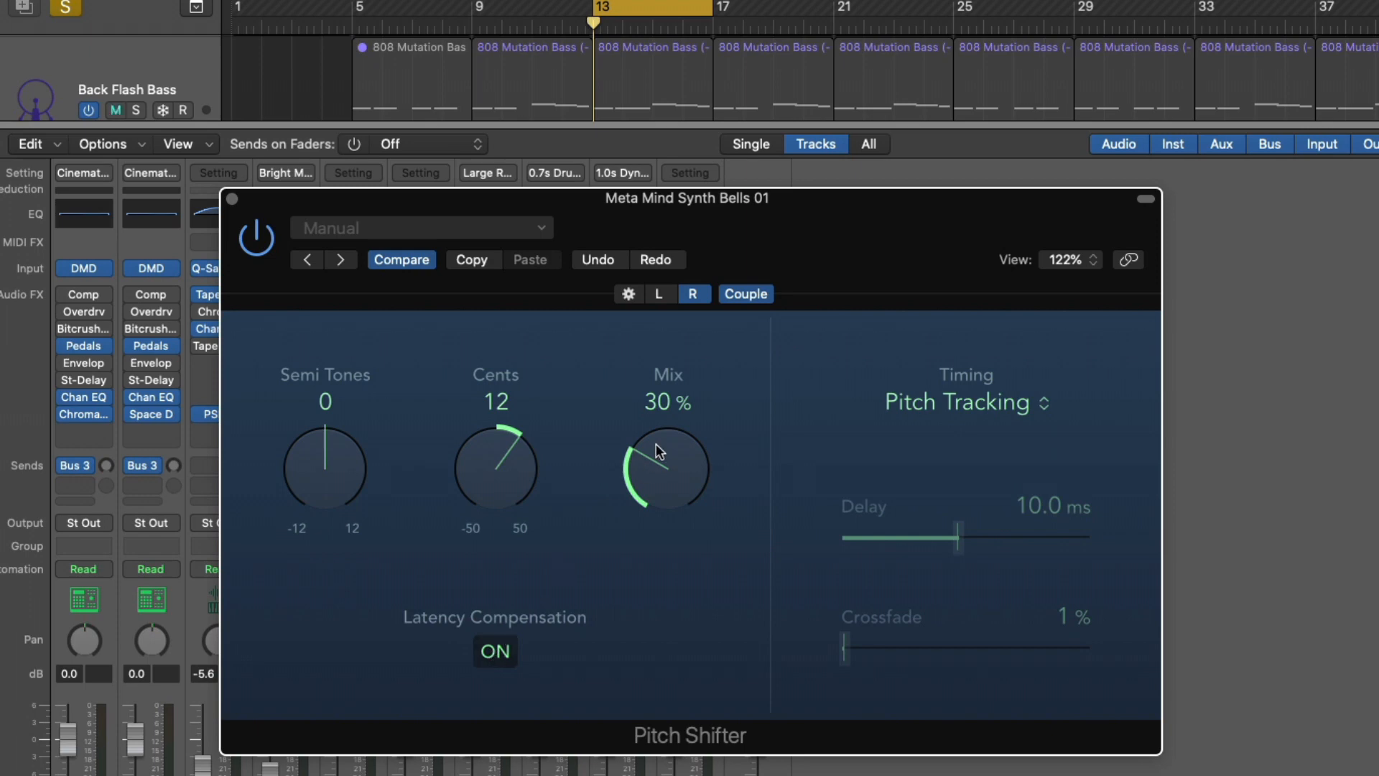
# Step: Try raising the coupled Mix to 61% from the Pitch Shifter's left side, check the right side, and undo the change
pyautogui.click(651, 294)
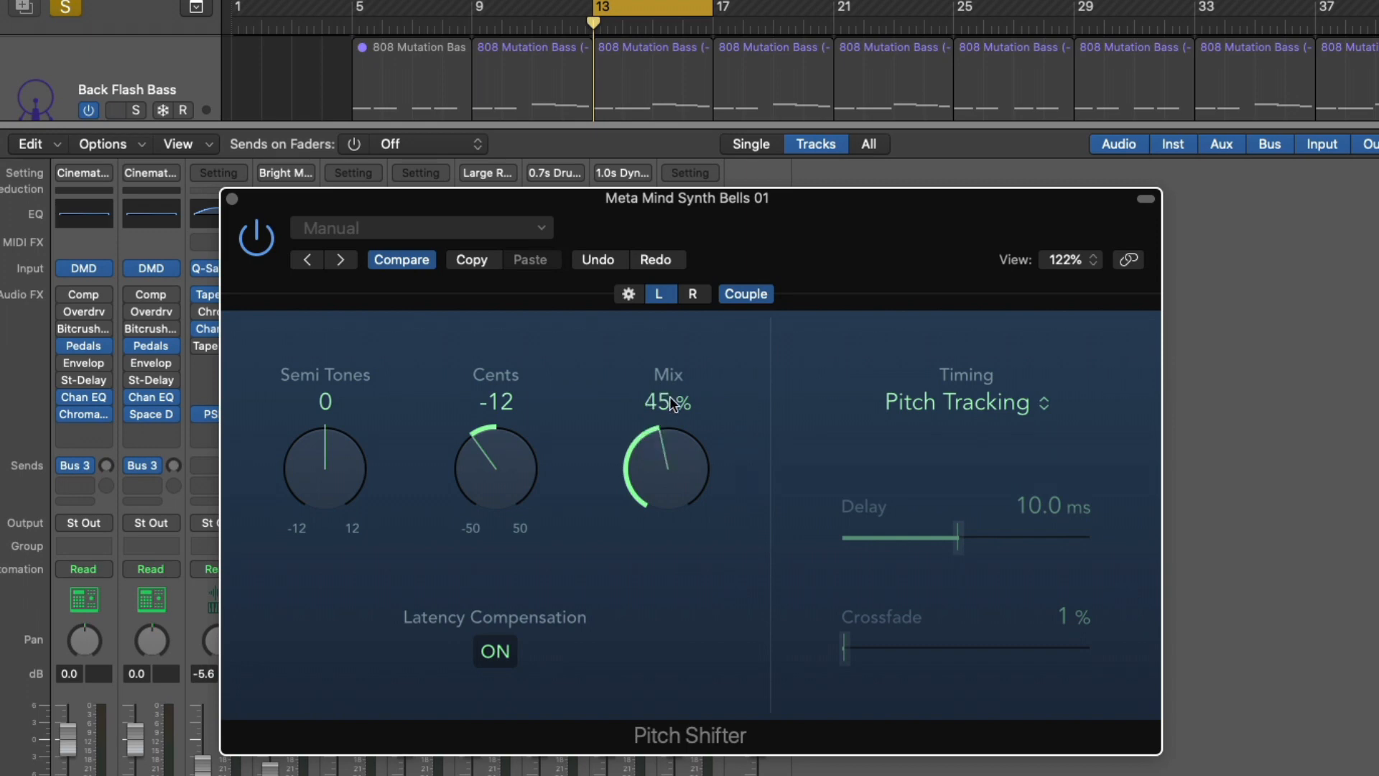
pyautogui.moveTo(675, 448); pyautogui.dragTo(676, 395)
pyautogui.click(693, 296)
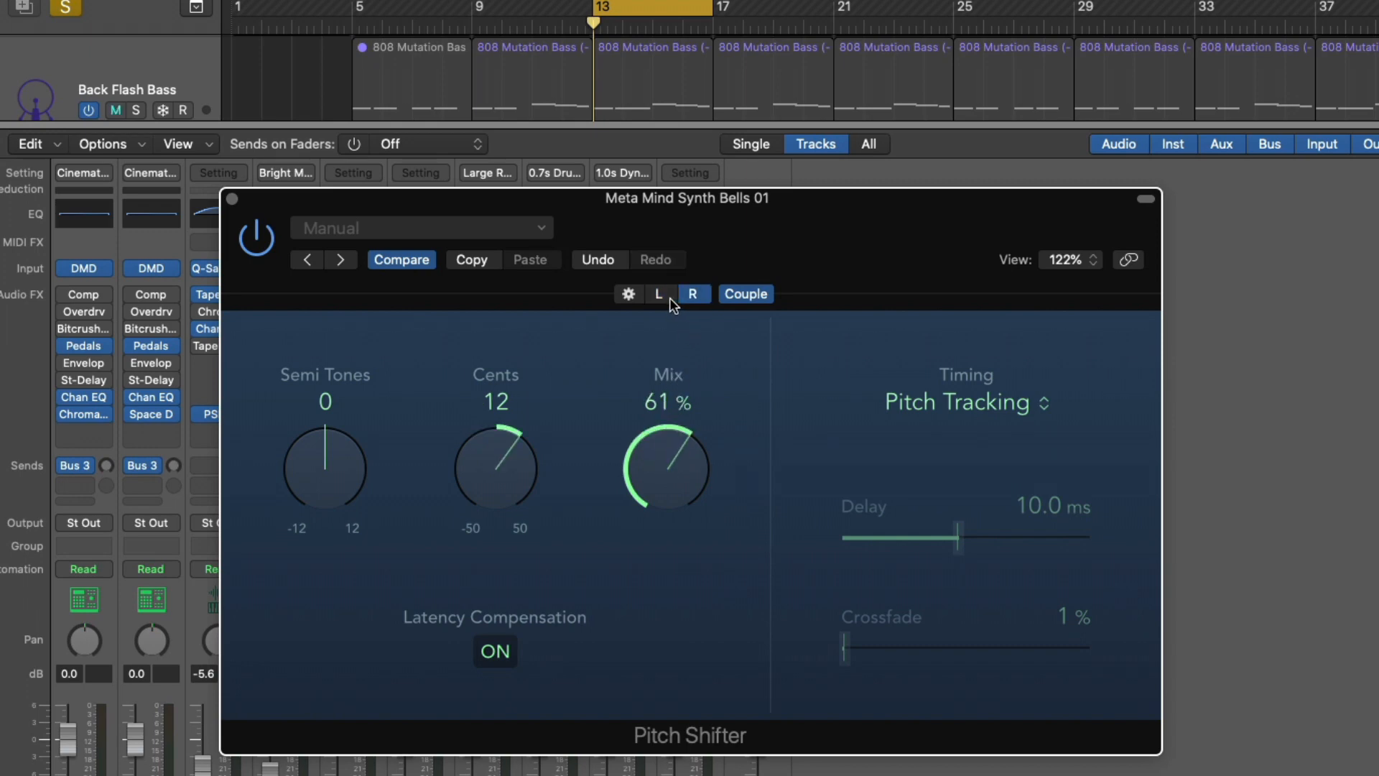
pyautogui.click(669, 298)
pyautogui.press('super+z')
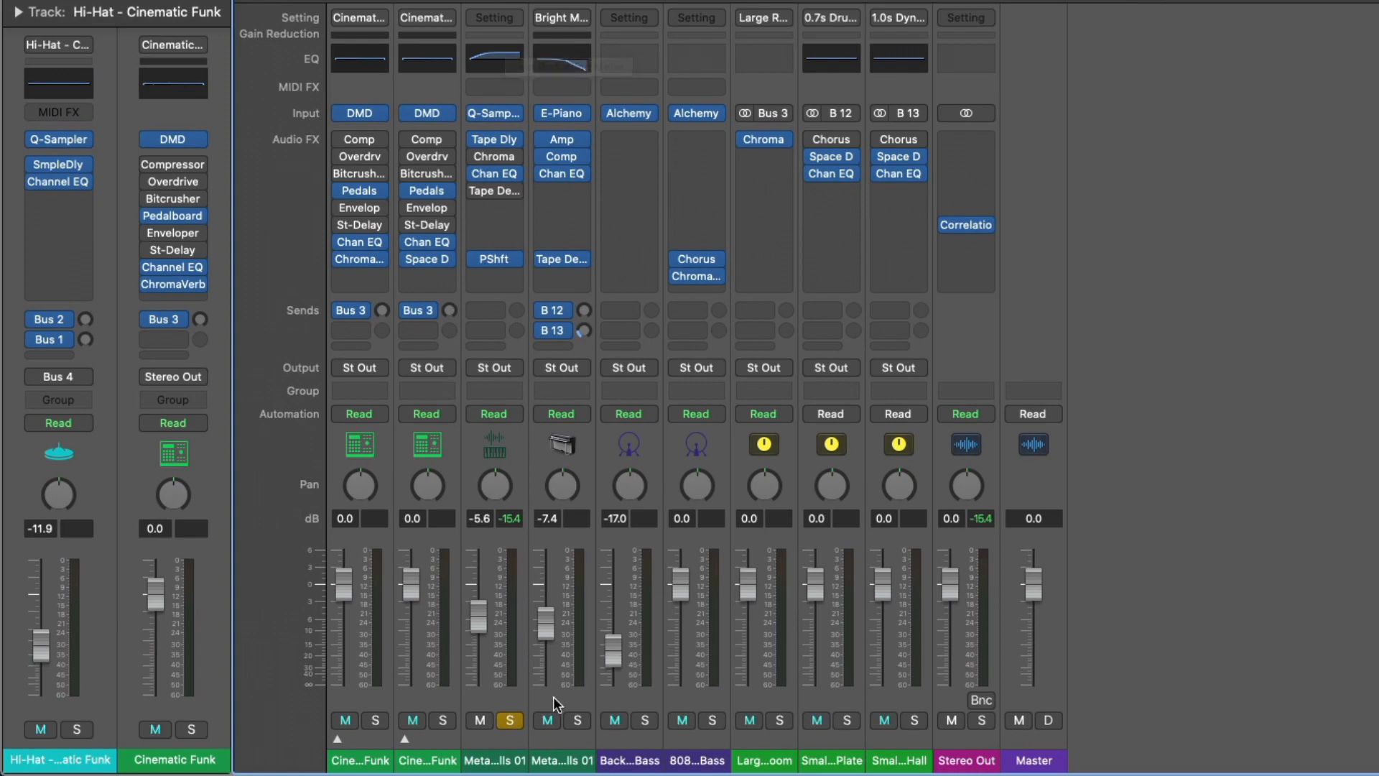
# Step: Solo the second Meta Mind Synth Bells 01 channel and show its Tape Delay plug-in
pyautogui.click(554, 260)
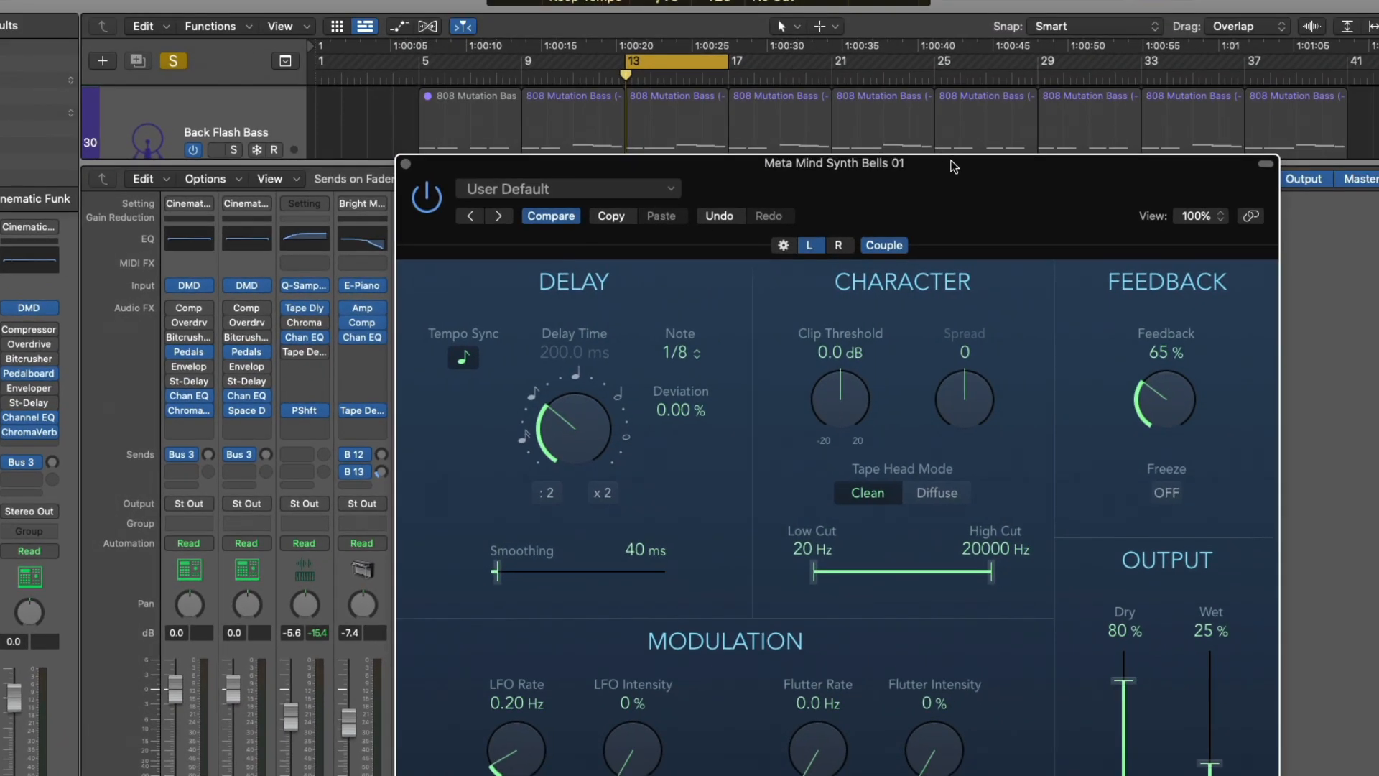
pyautogui.moveTo(1082, 79); pyautogui.dragTo(1017, 0)
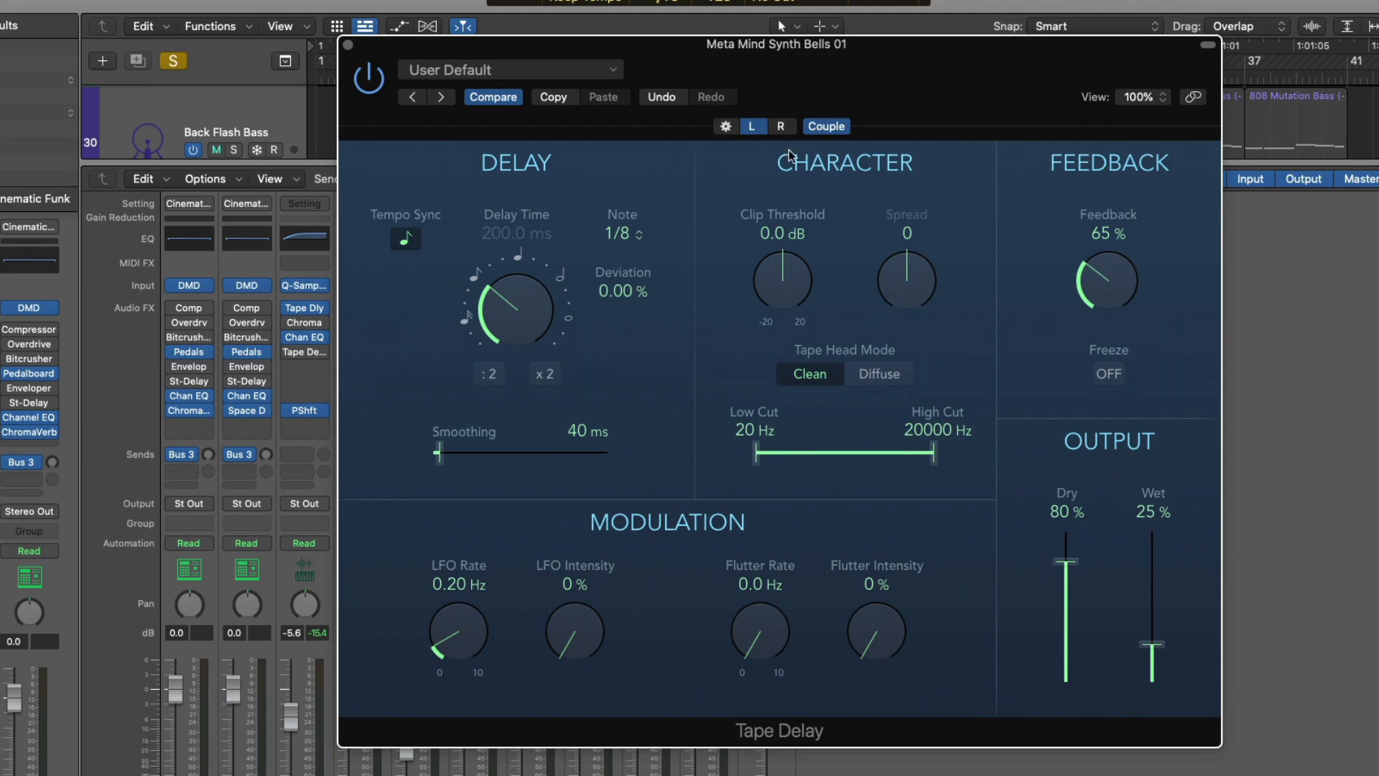
pyautogui.press('super+w')
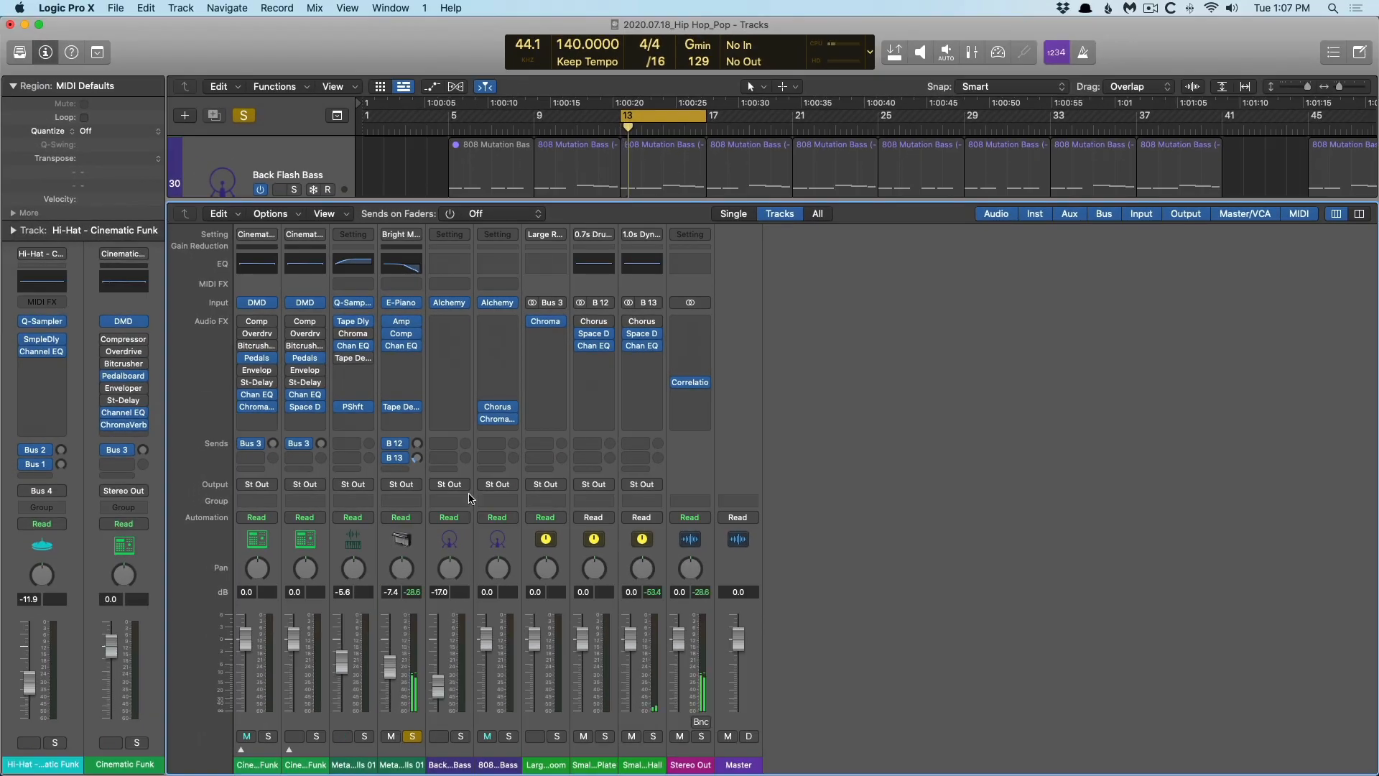
pyautogui.press('v')
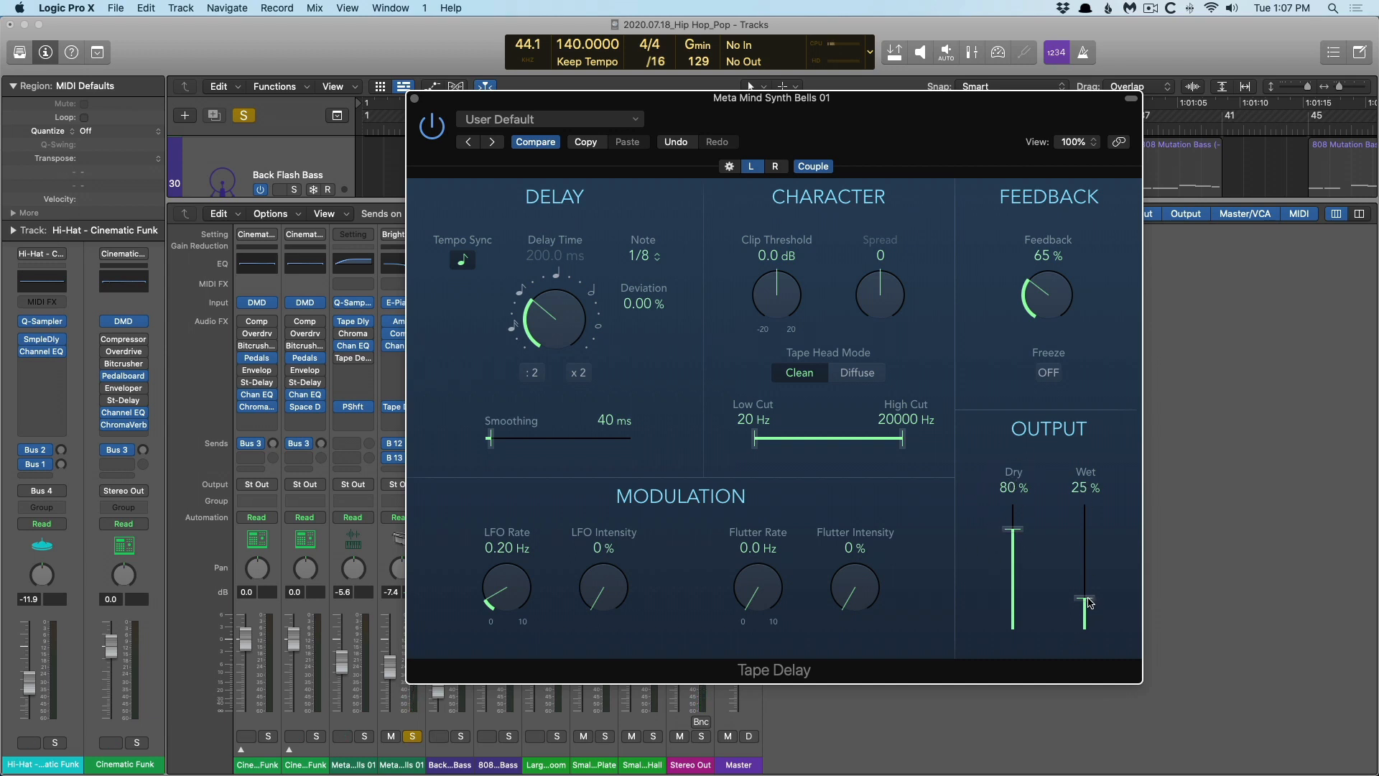
# Step: Try raising the Tape Delay's Wet level to 79%, undo it, and compare the left and right settings
pyautogui.moveTo(1086, 599); pyautogui.dragTo(1090, 531)
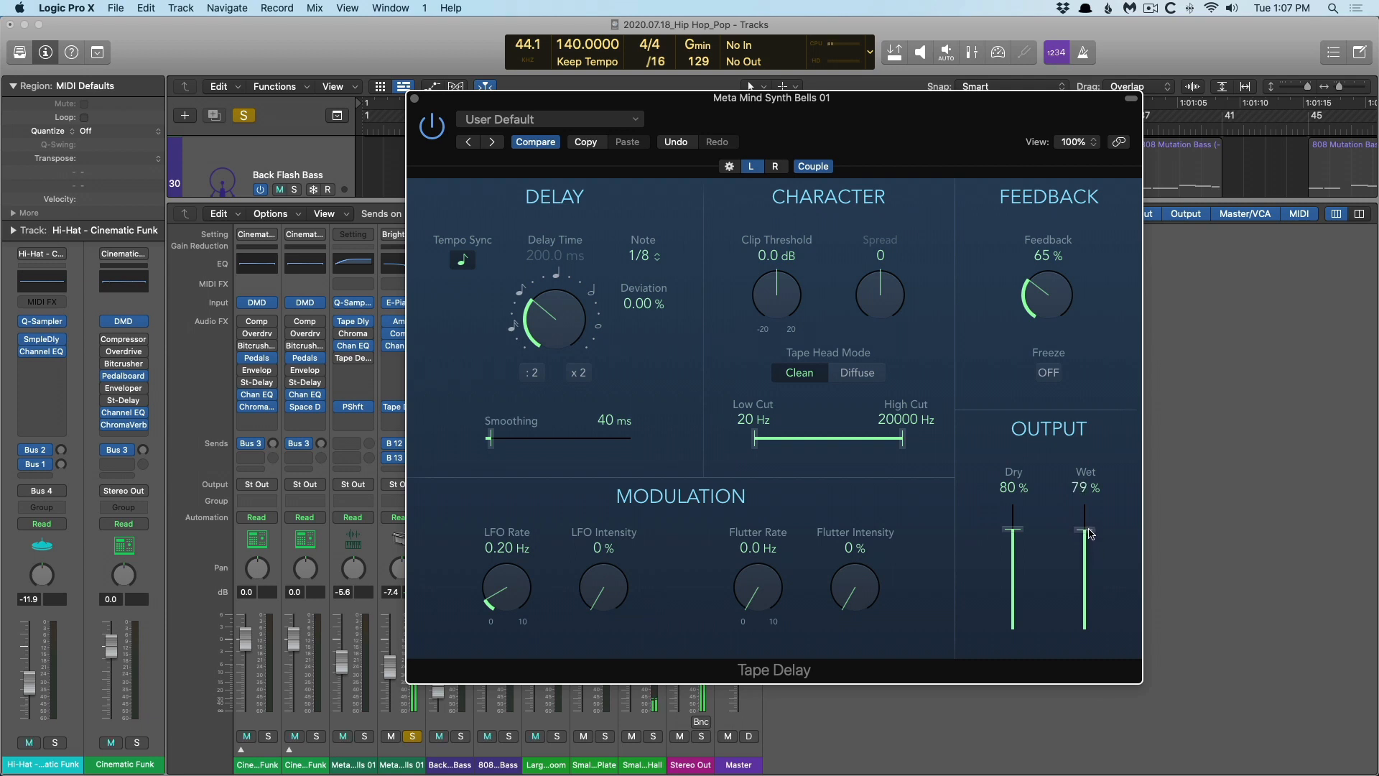
pyautogui.click(674, 143)
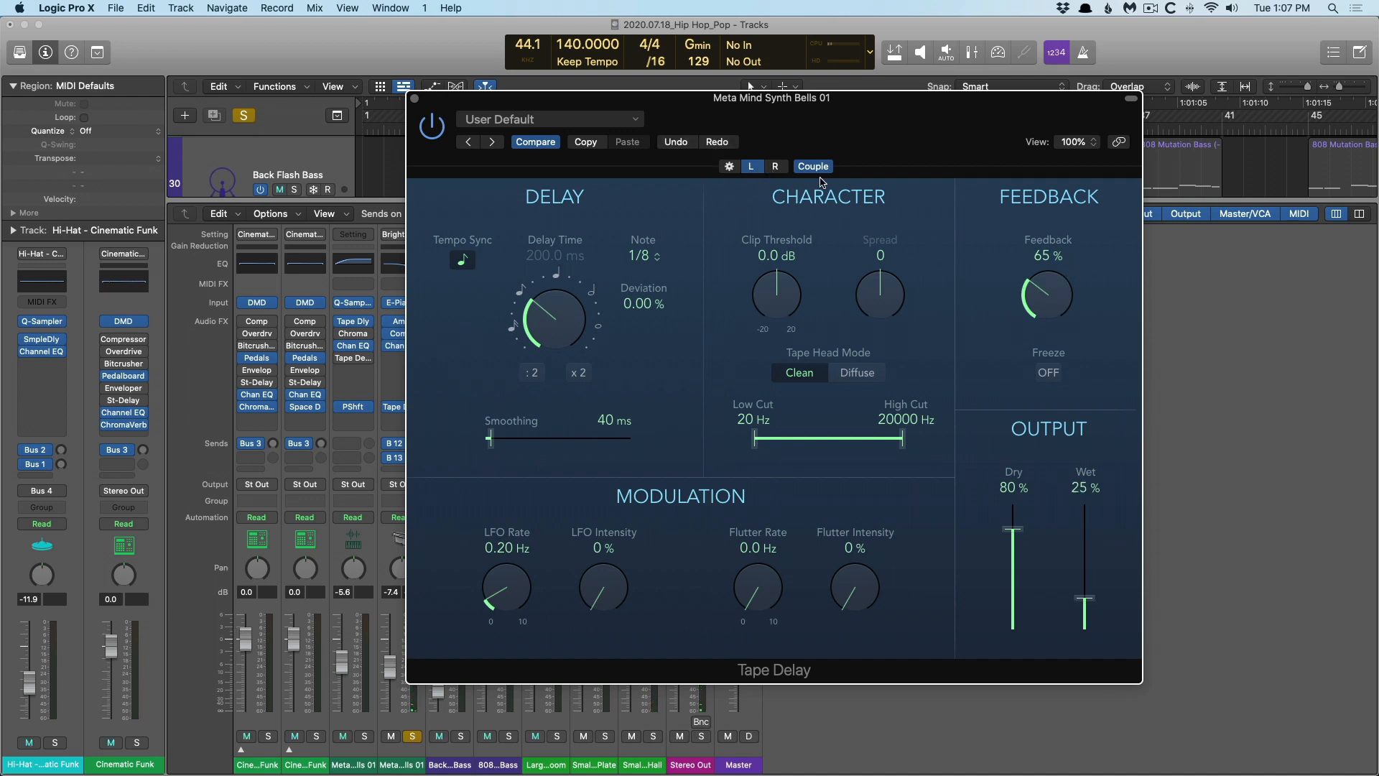
pyautogui.click(773, 168)
pyautogui.click(759, 166)
# Step: Uncouple the Tape Delay's left and right sides and set the left side's Deviation to -34%
pyautogui.click(808, 167)
pyautogui.moveTo(627, 304); pyautogui.dragTo(630, 333)
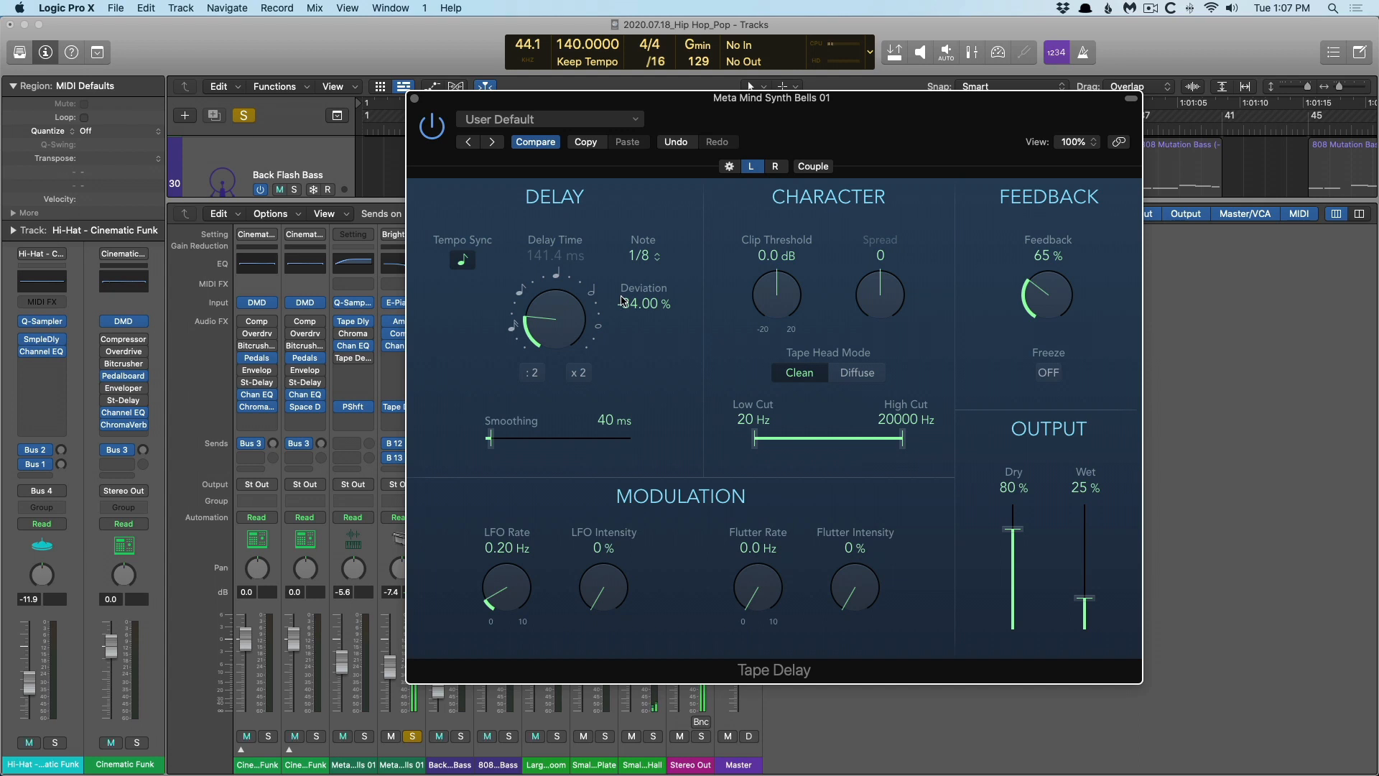
pyautogui.click(659, 143)
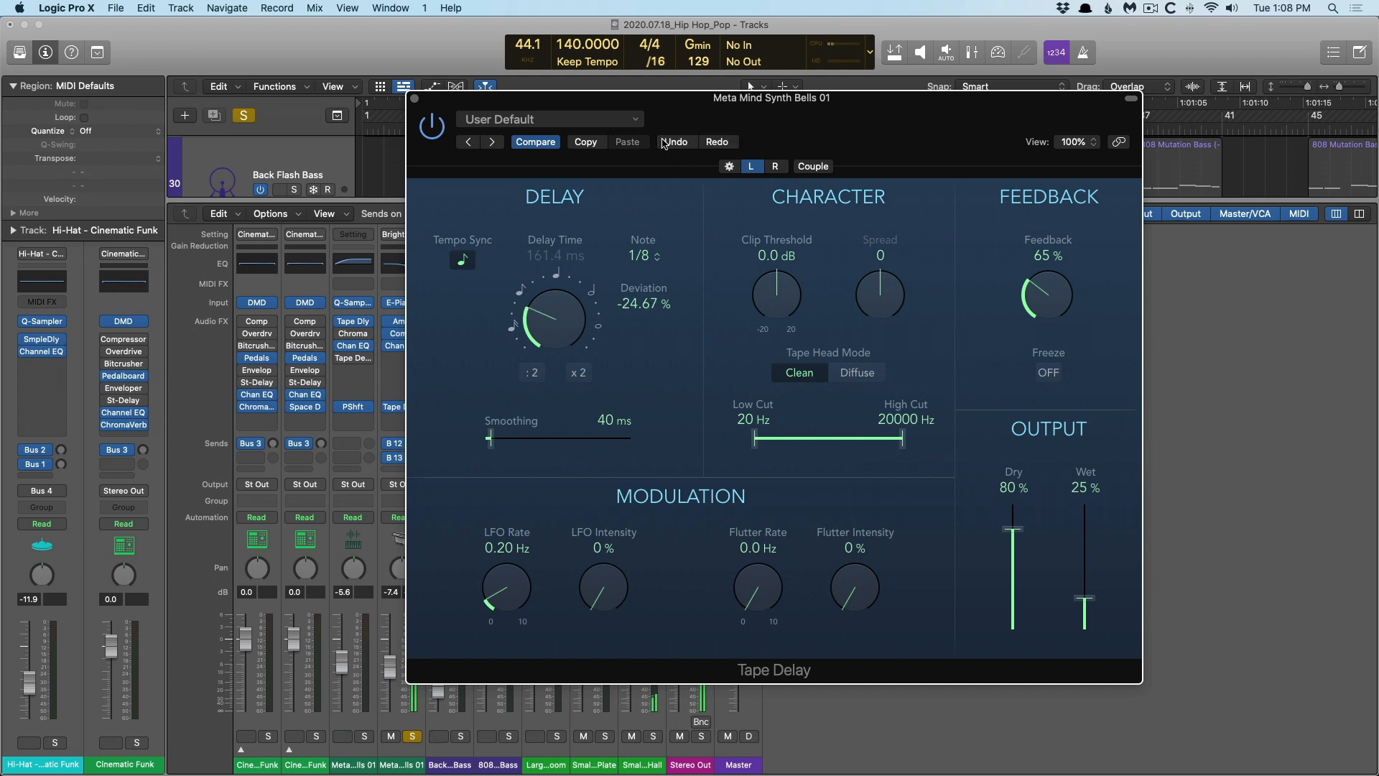
pyautogui.click(662, 143)
pyautogui.click(718, 146)
pyautogui.click(717, 148)
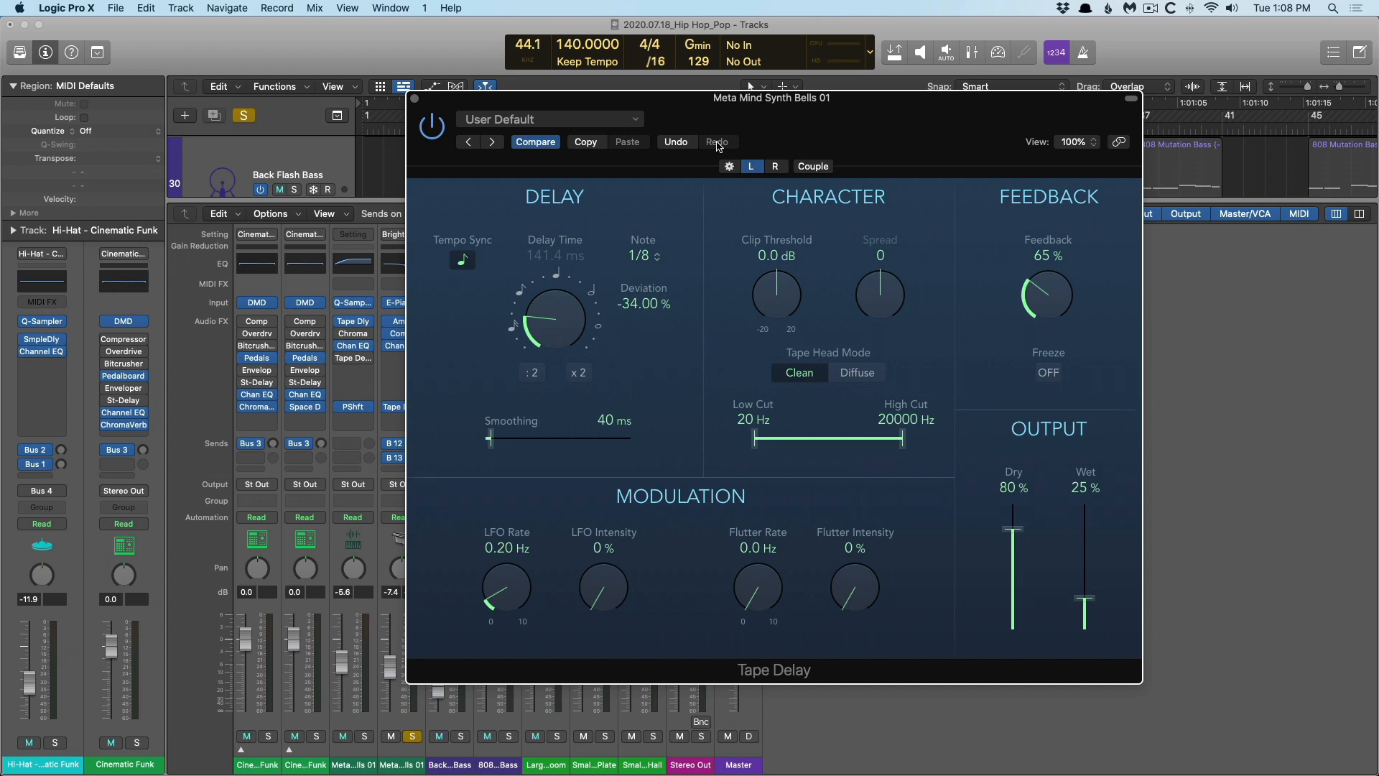
pyautogui.press('super+w')
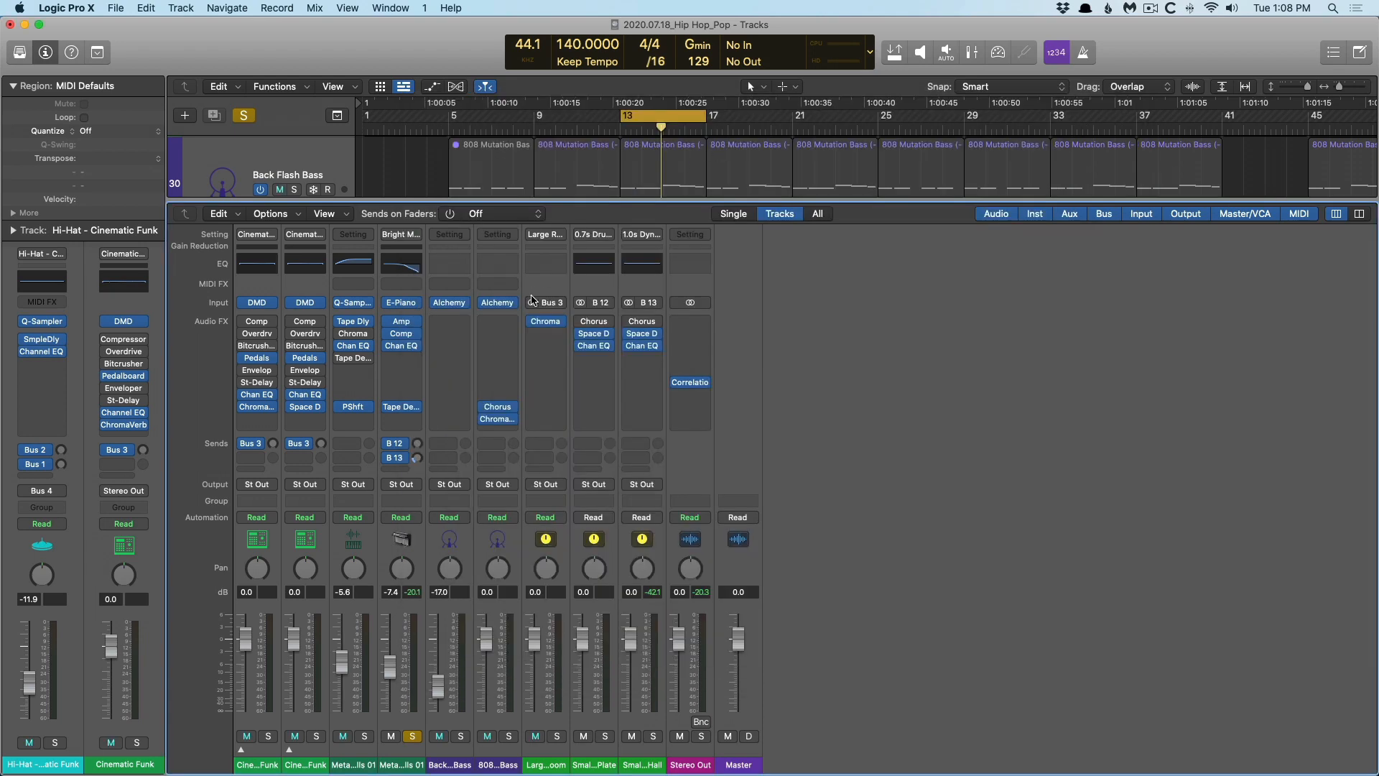
# Step: Solo the 808 Mutation Bass channel and look at its Alchemy instrument
pyautogui.click(492, 423)
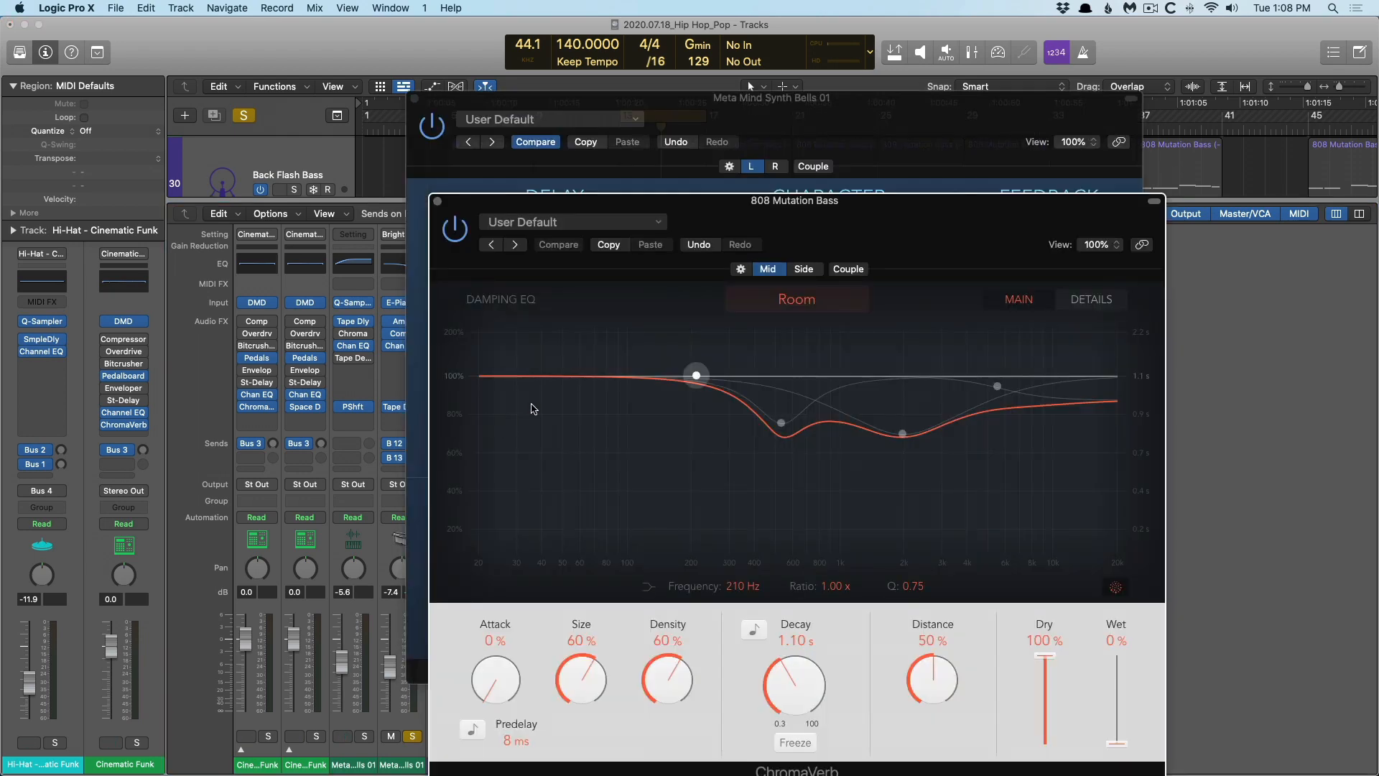
pyautogui.press('v')
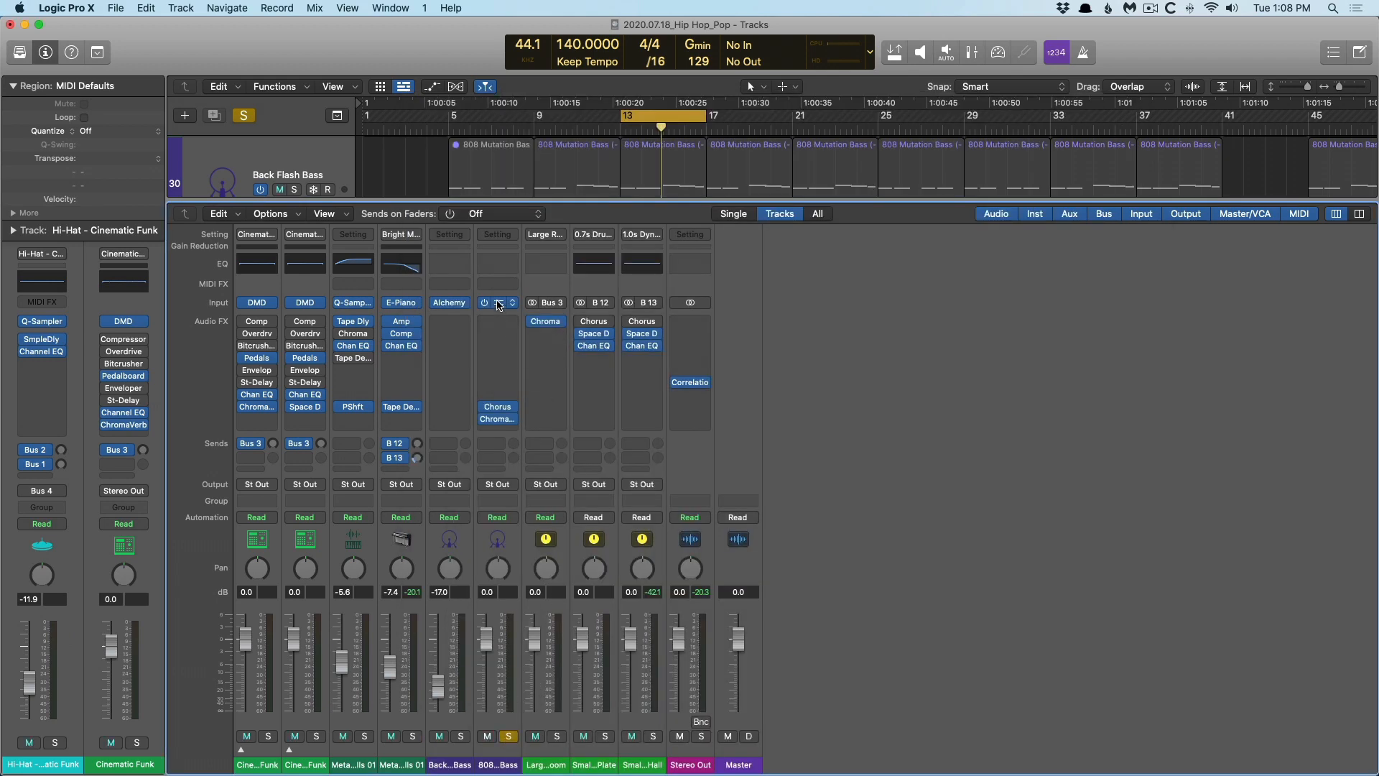
pyautogui.click(498, 303)
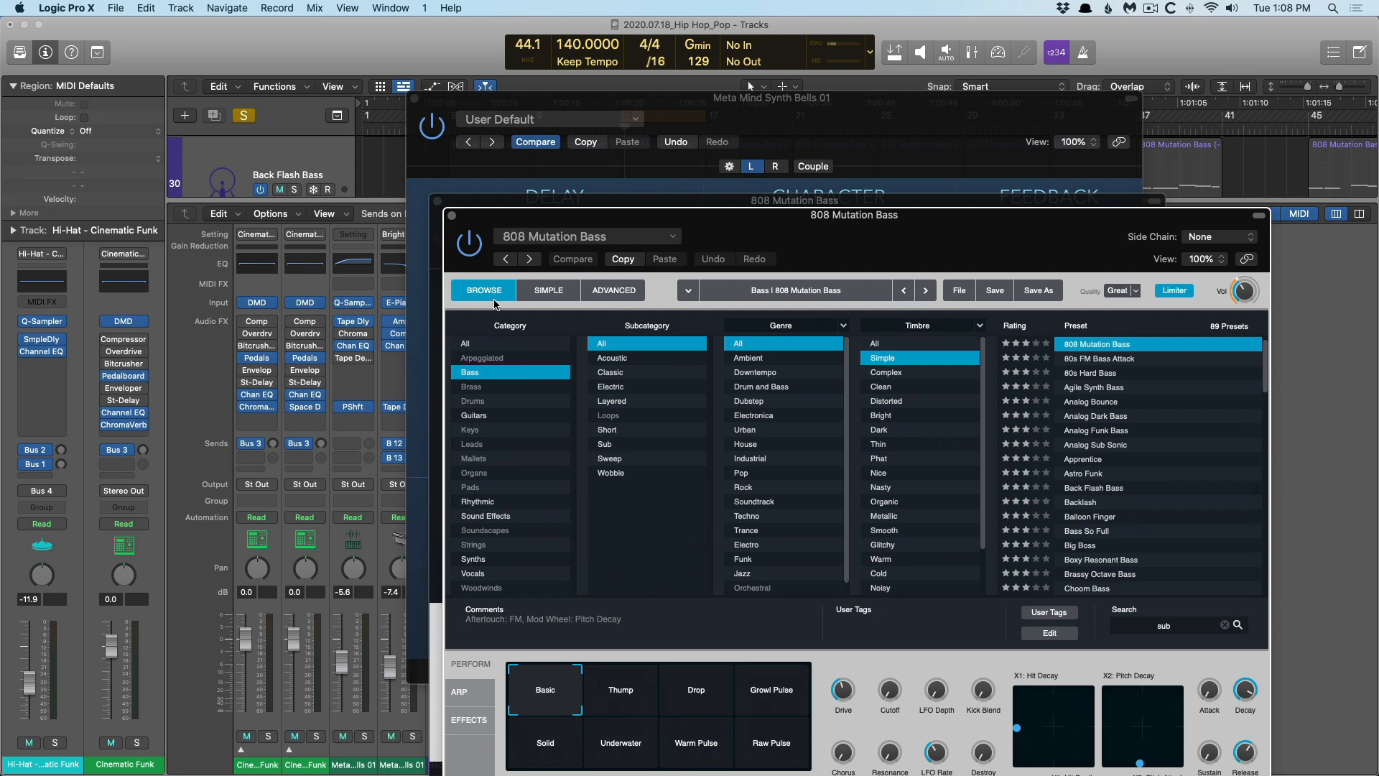
pyautogui.moveTo(719, 231); pyautogui.dragTo(761, 146)
pyautogui.click(542, 209)
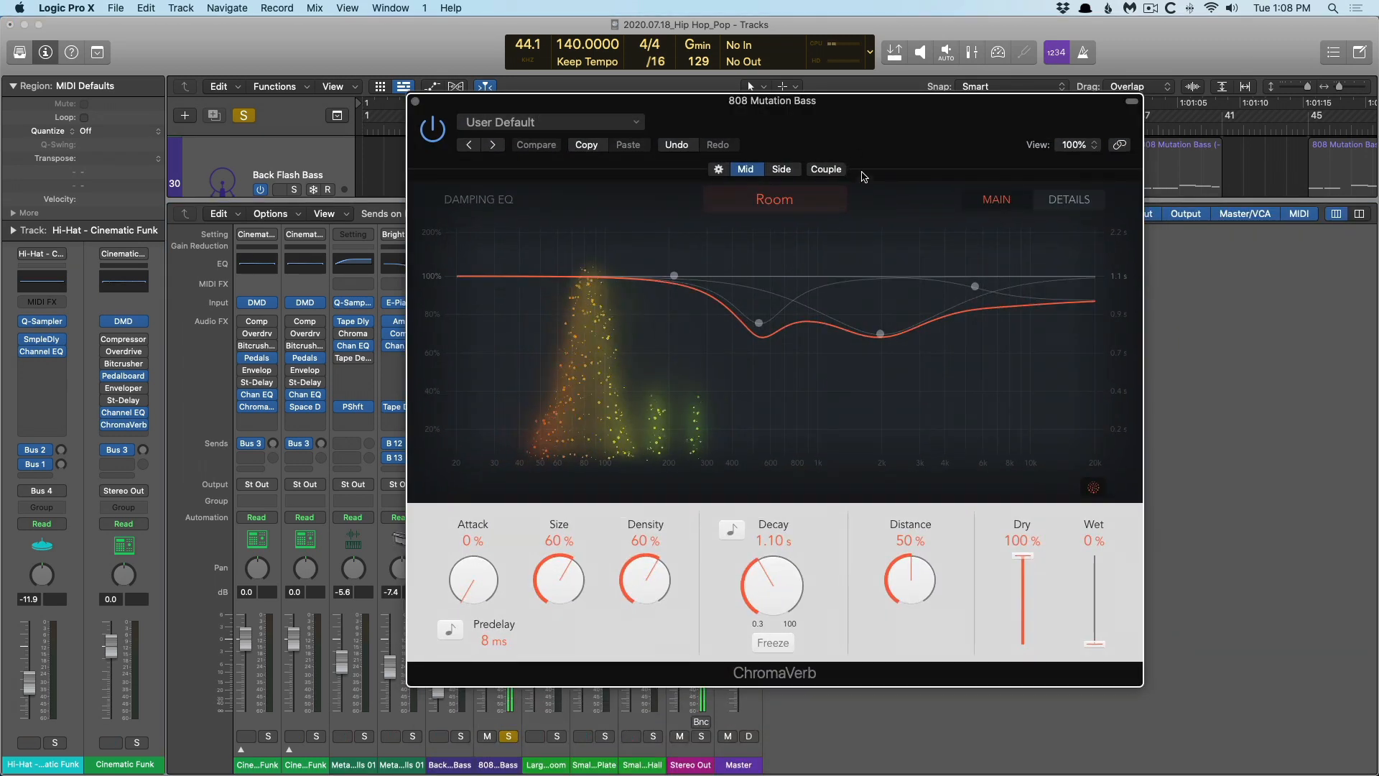
# Step: Examine the Side settings of the 808 Mutation Bass channel's ChromaVerb and the settings of its Chorus
pyautogui.click(783, 169)
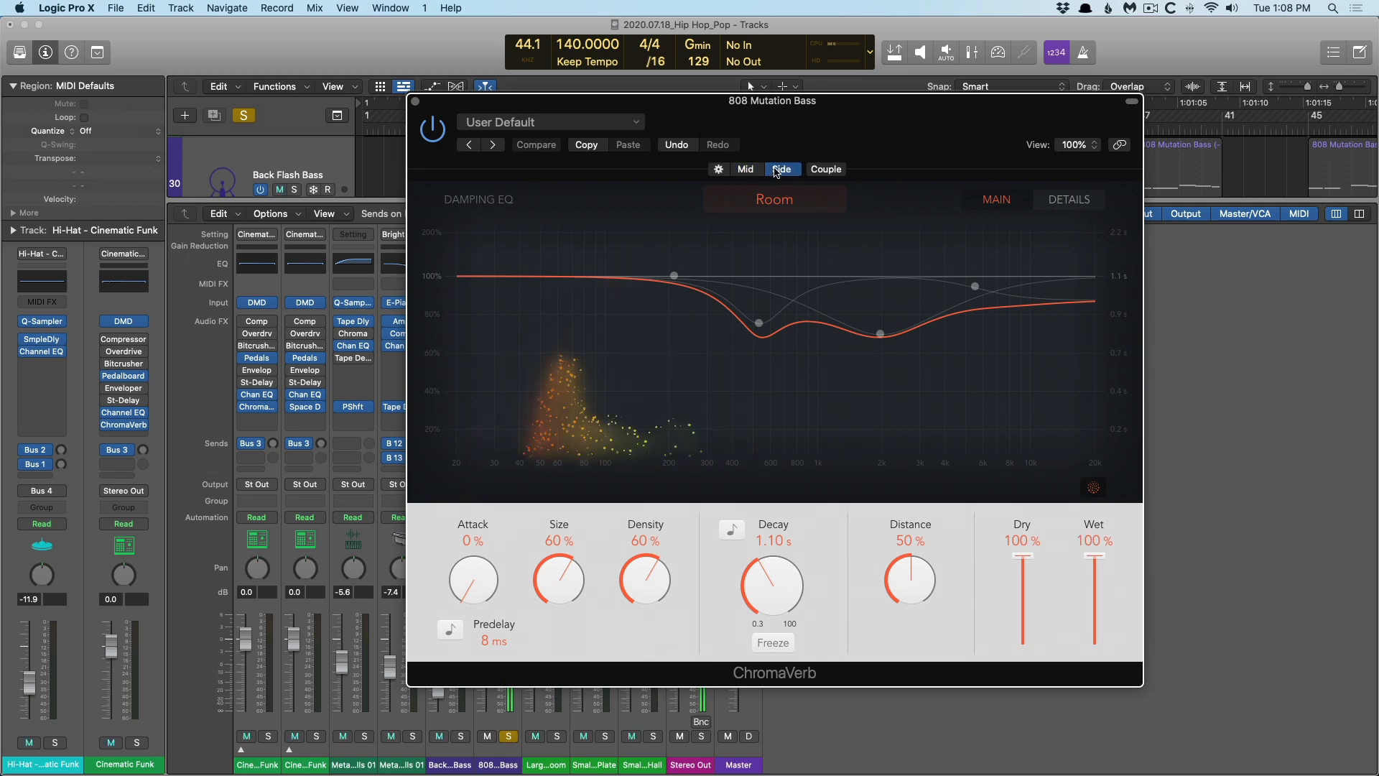
pyautogui.press('super+w')
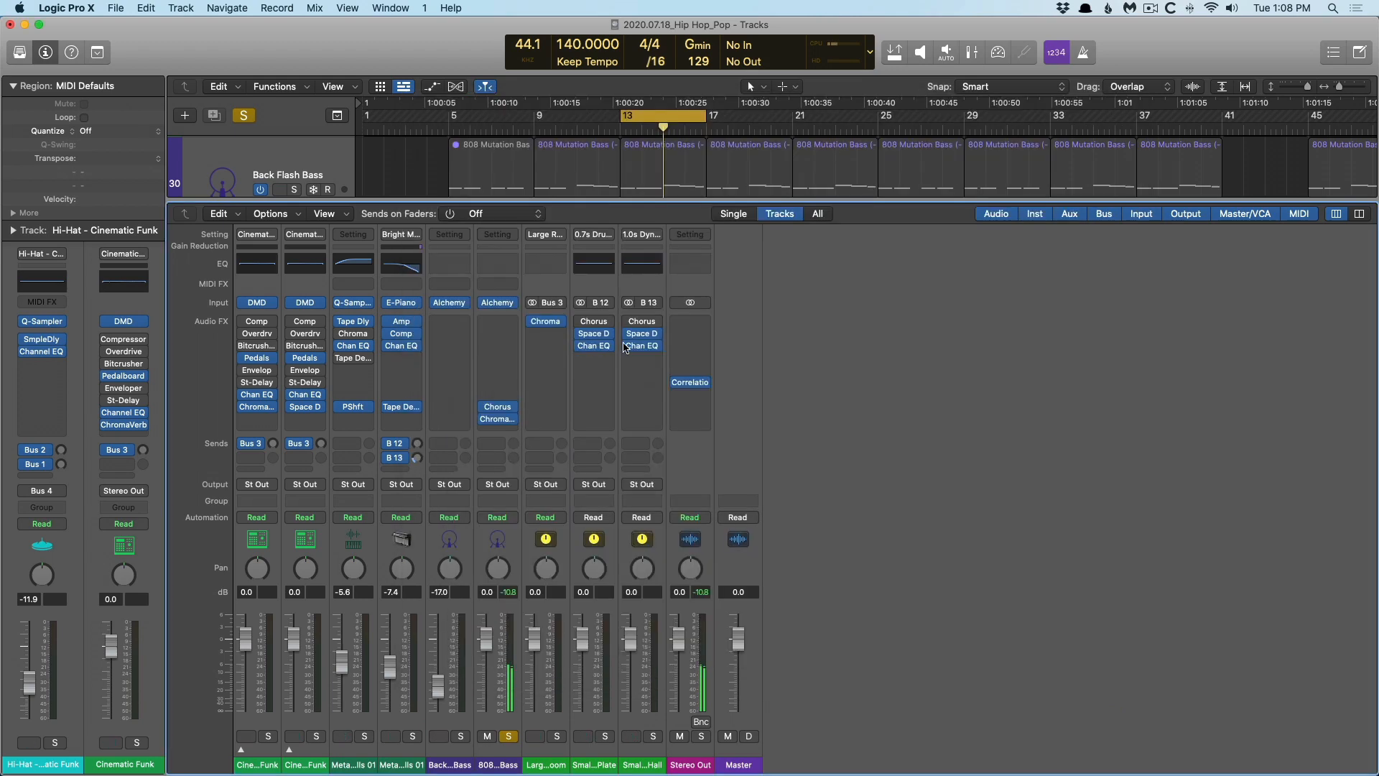
pyautogui.click(497, 408)
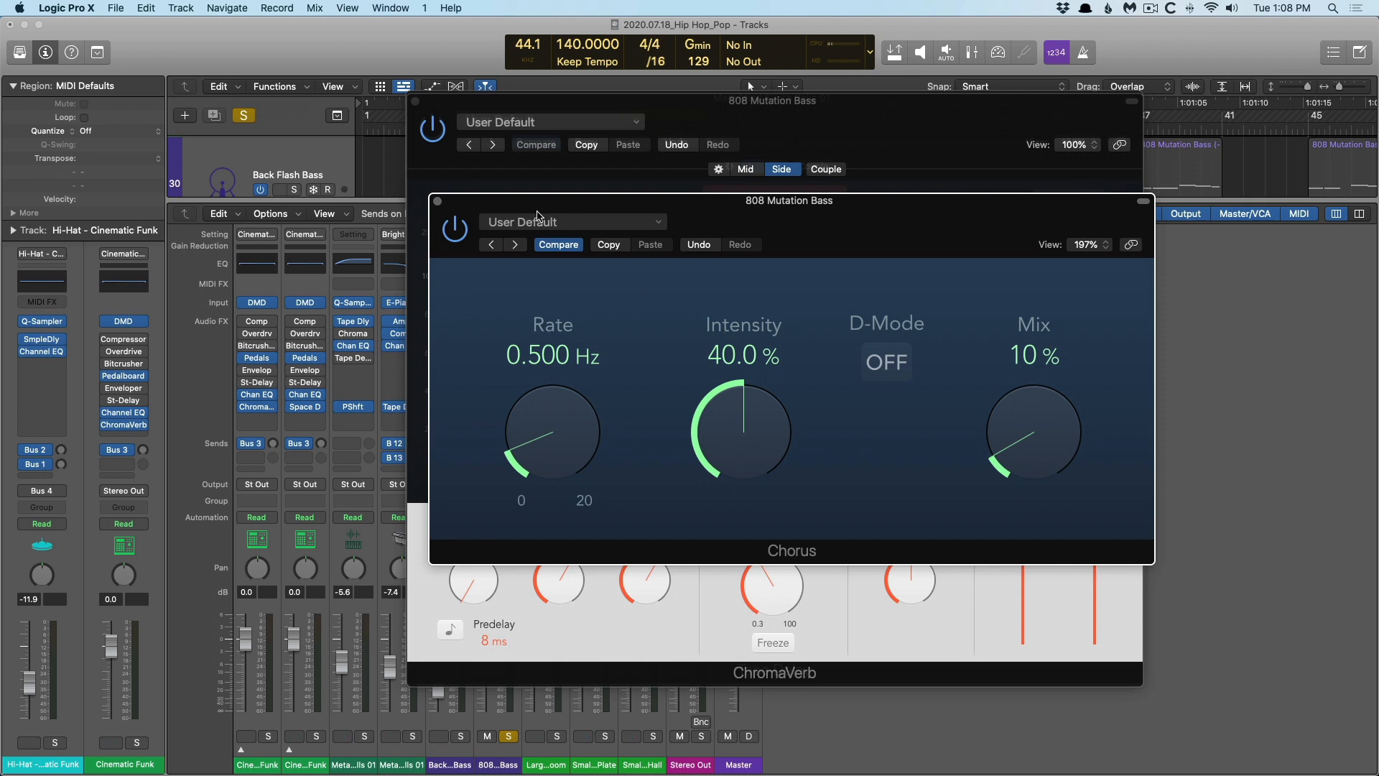
pyautogui.click(438, 204)
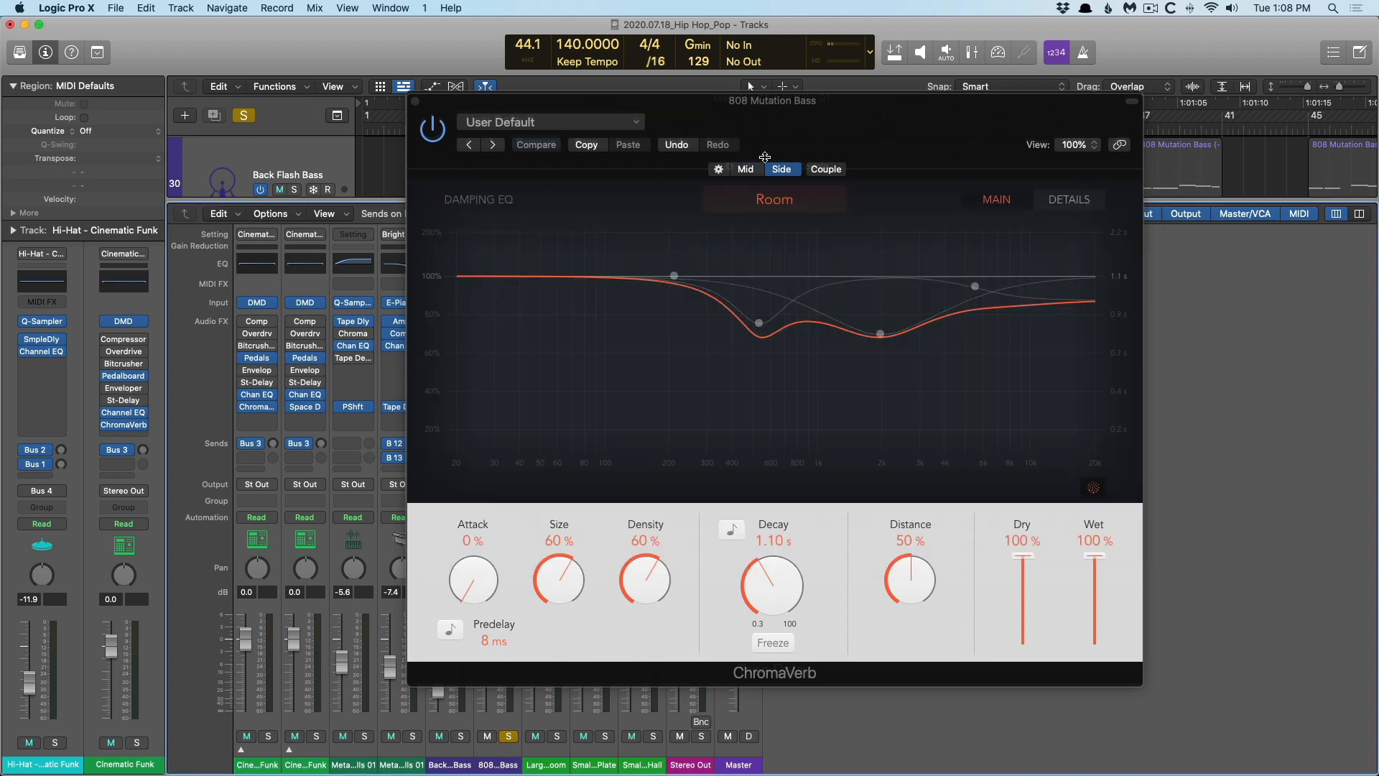
# Step: Compare the Wet levels of the Mid and Side signals in the 808 Mutation Bass channel's ChromaVerb
pyautogui.click(758, 169)
pyautogui.click(779, 170)
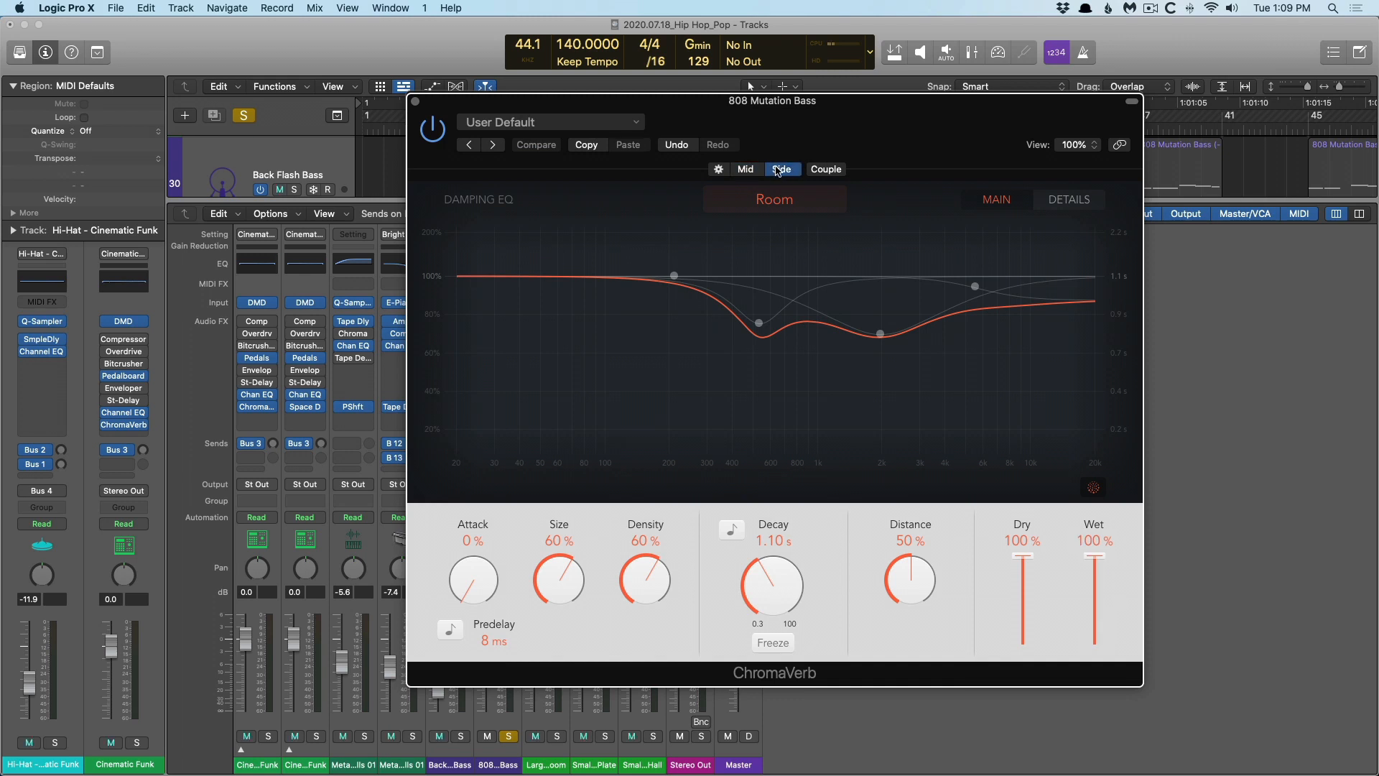
pyautogui.click(752, 172)
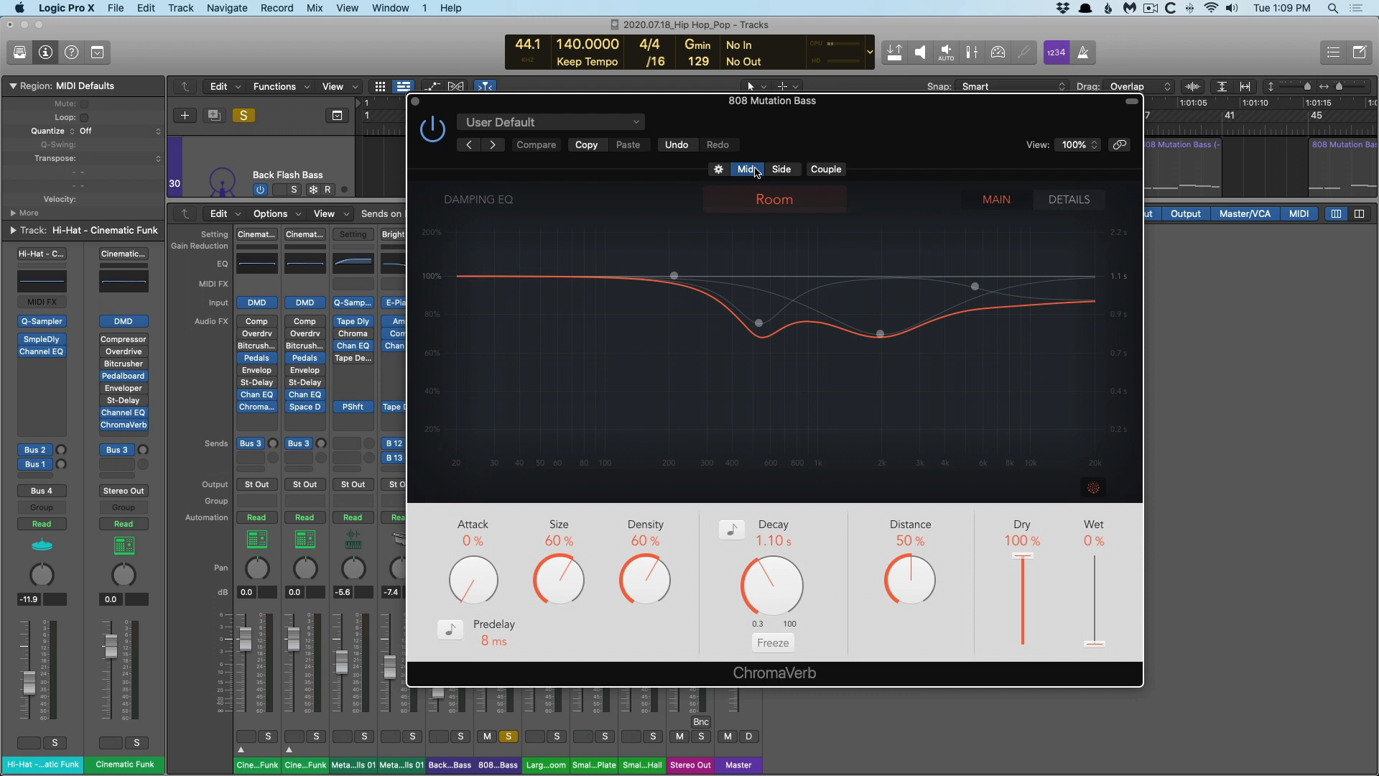
pyautogui.click(780, 170)
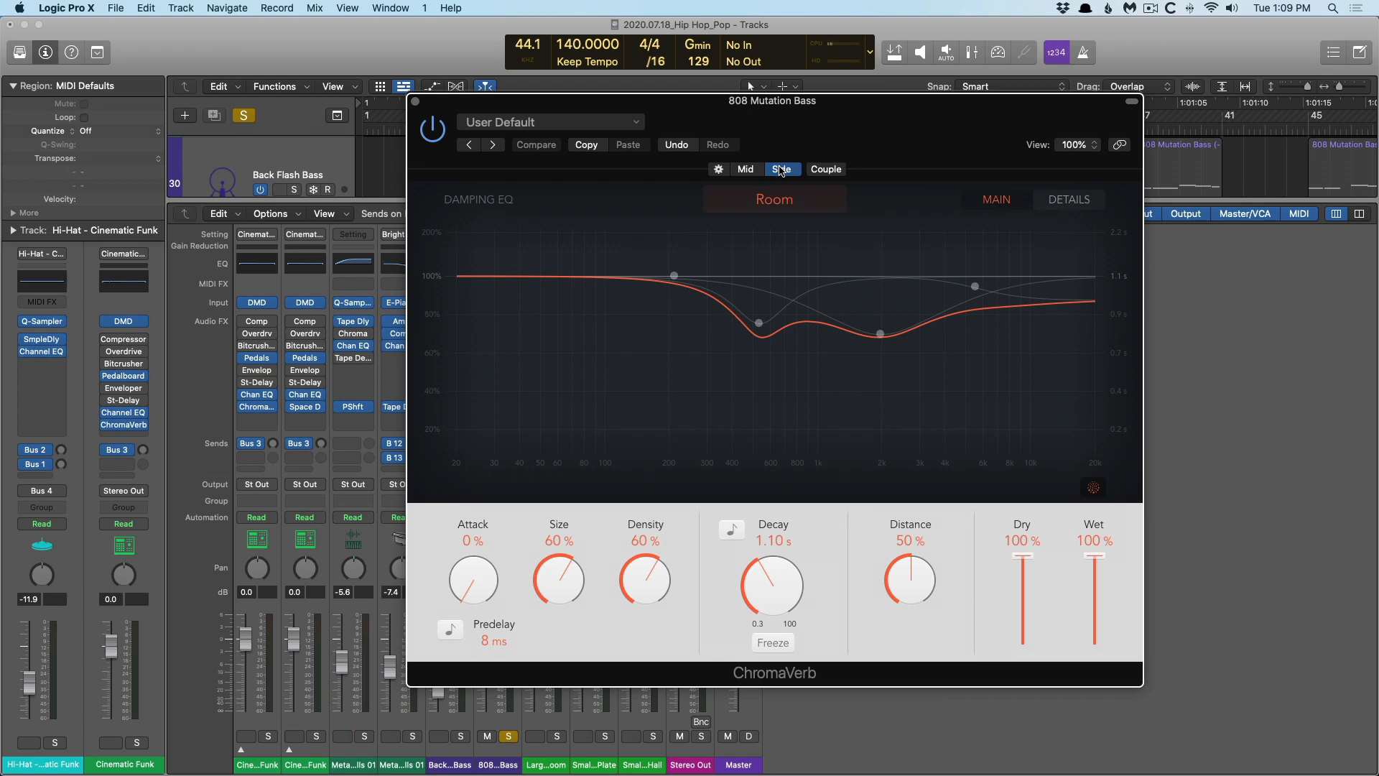
# Step: Play the soloed 808 Mutation Bass, close the open plug-in windows, and compare its sound with ChromaVerb bypassed and active
pyautogui.press('space')
pyautogui.click(415, 101)
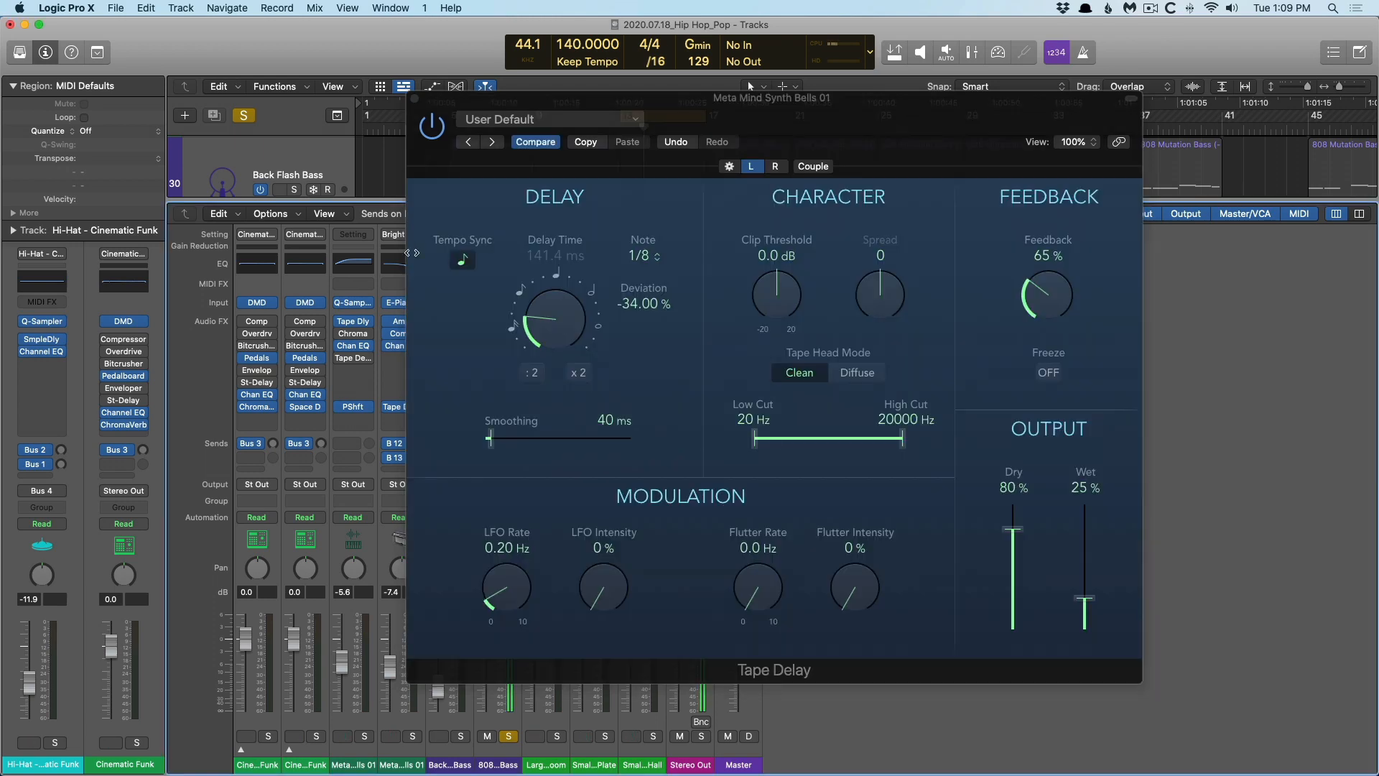
pyautogui.click(416, 100)
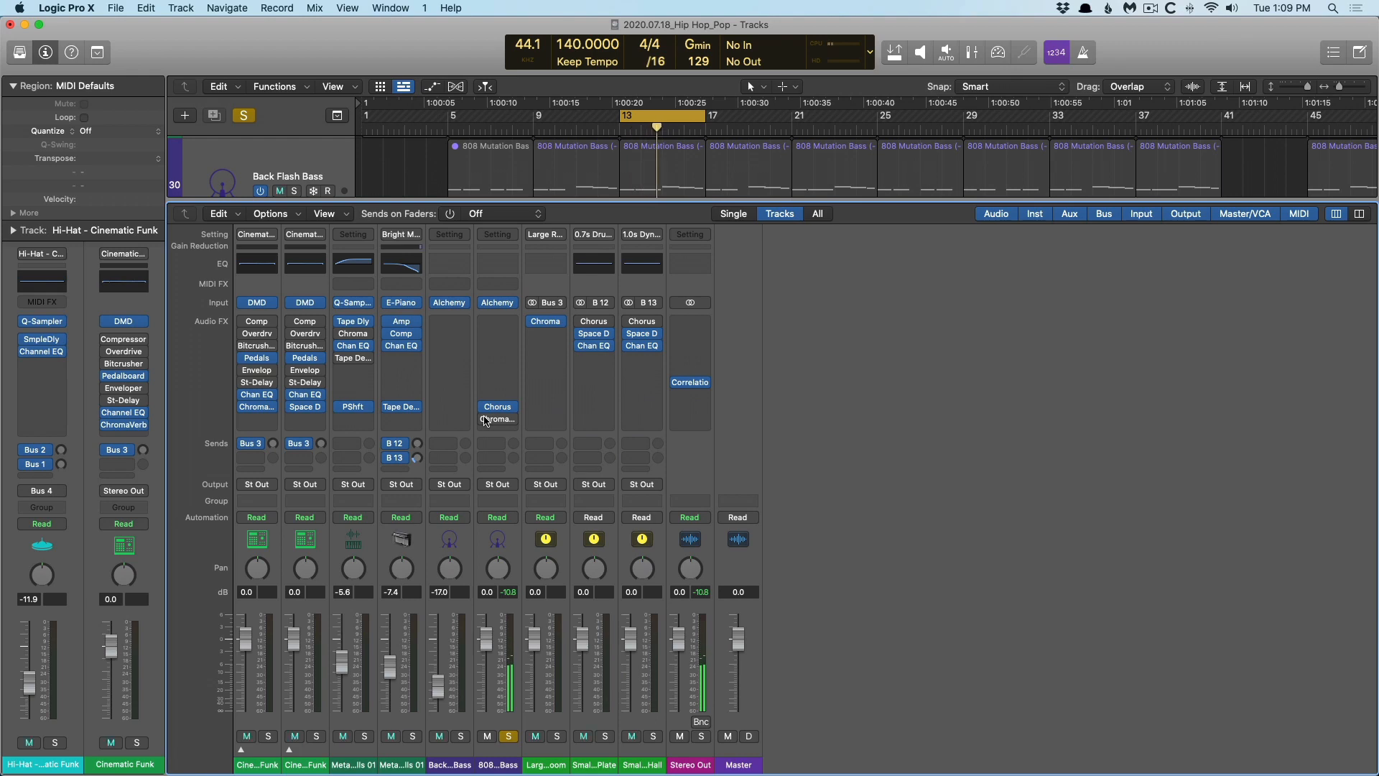
pyautogui.moveTo(486, 421)
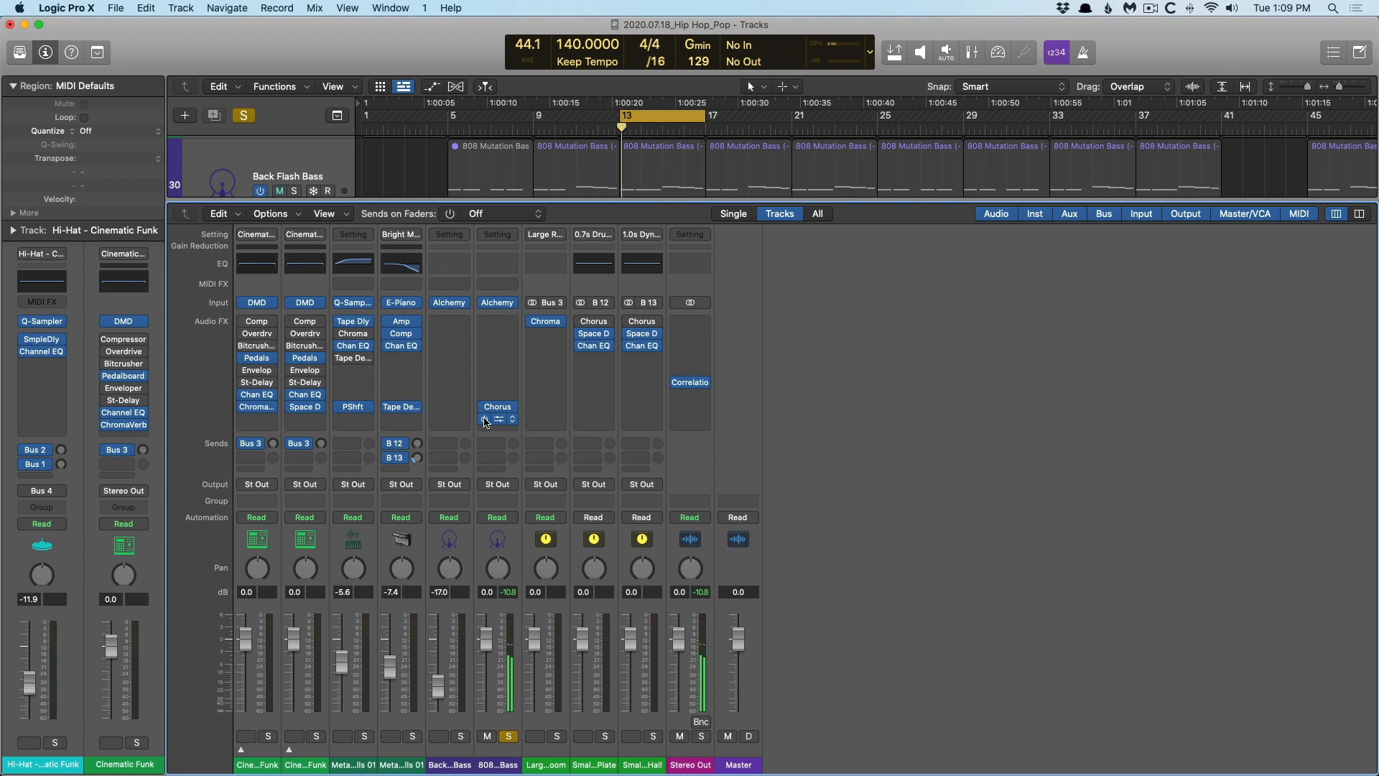
# Step: Unsolo the 808 Mutation Bass, then bypass and re-enable the widening plug-ins across the six channels from Cinematic Funk to 808 Mutation Bass
pyautogui.click(509, 737)
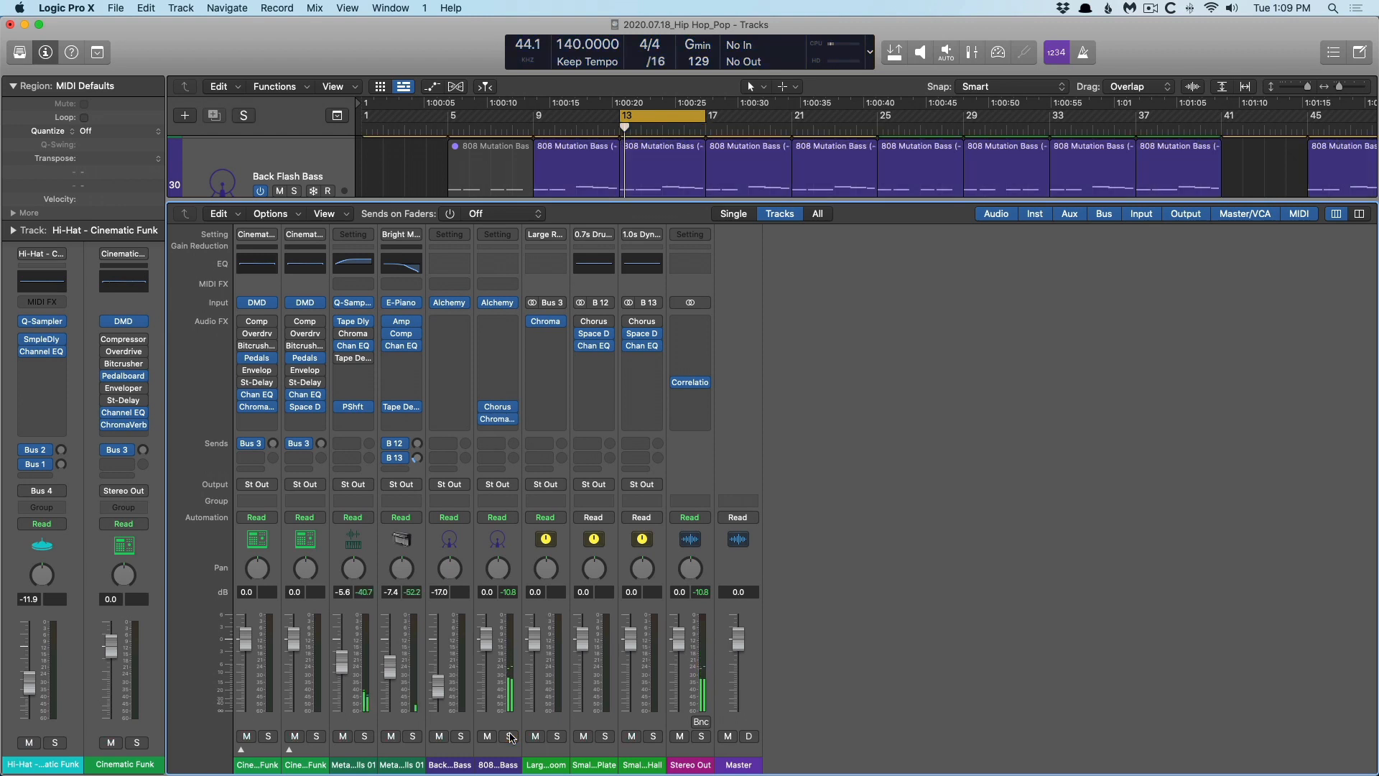
pyautogui.click(265, 764)
pyautogui.keyDown('shift'); pyautogui.click(509, 761); pyautogui.keyUp('shift')
pyautogui.moveTo(484, 422)
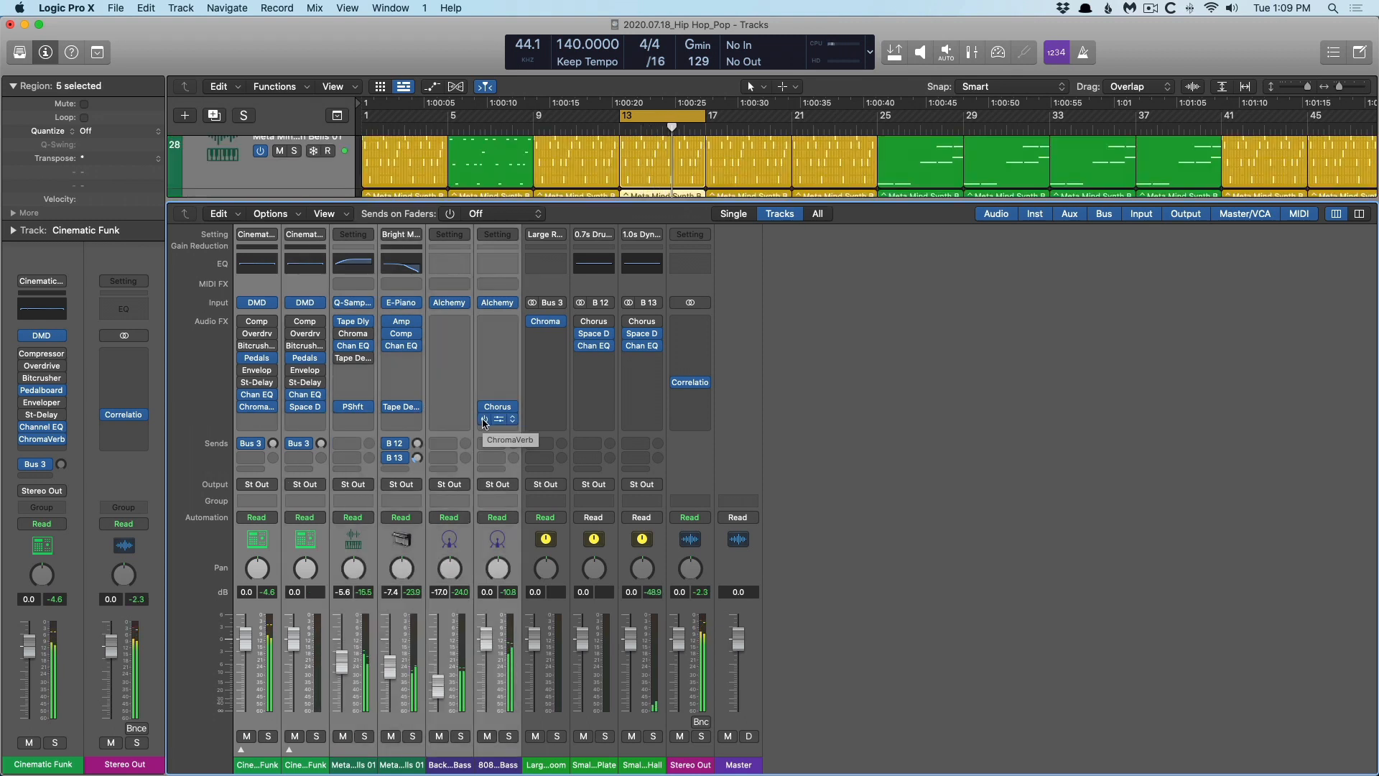
pyautogui.click(484, 419)
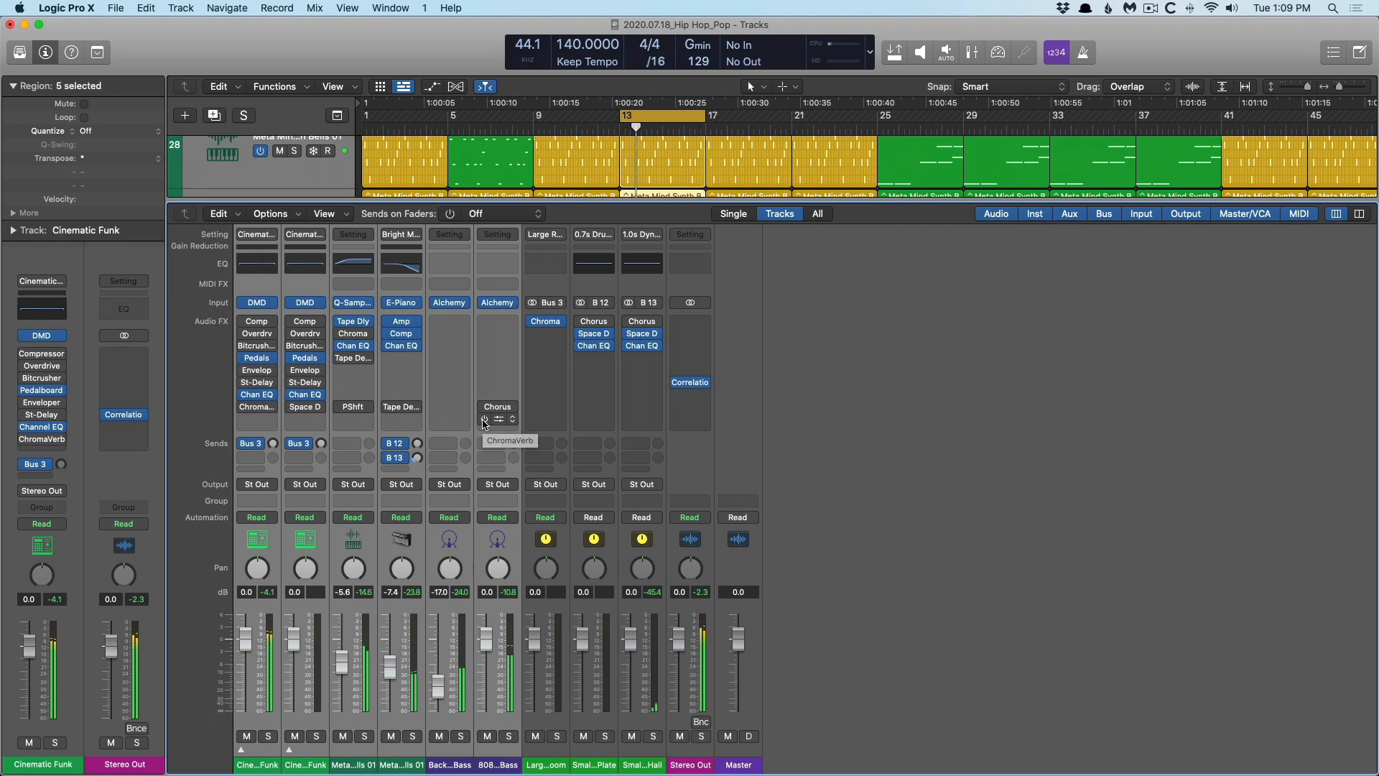
pyautogui.click(484, 420)
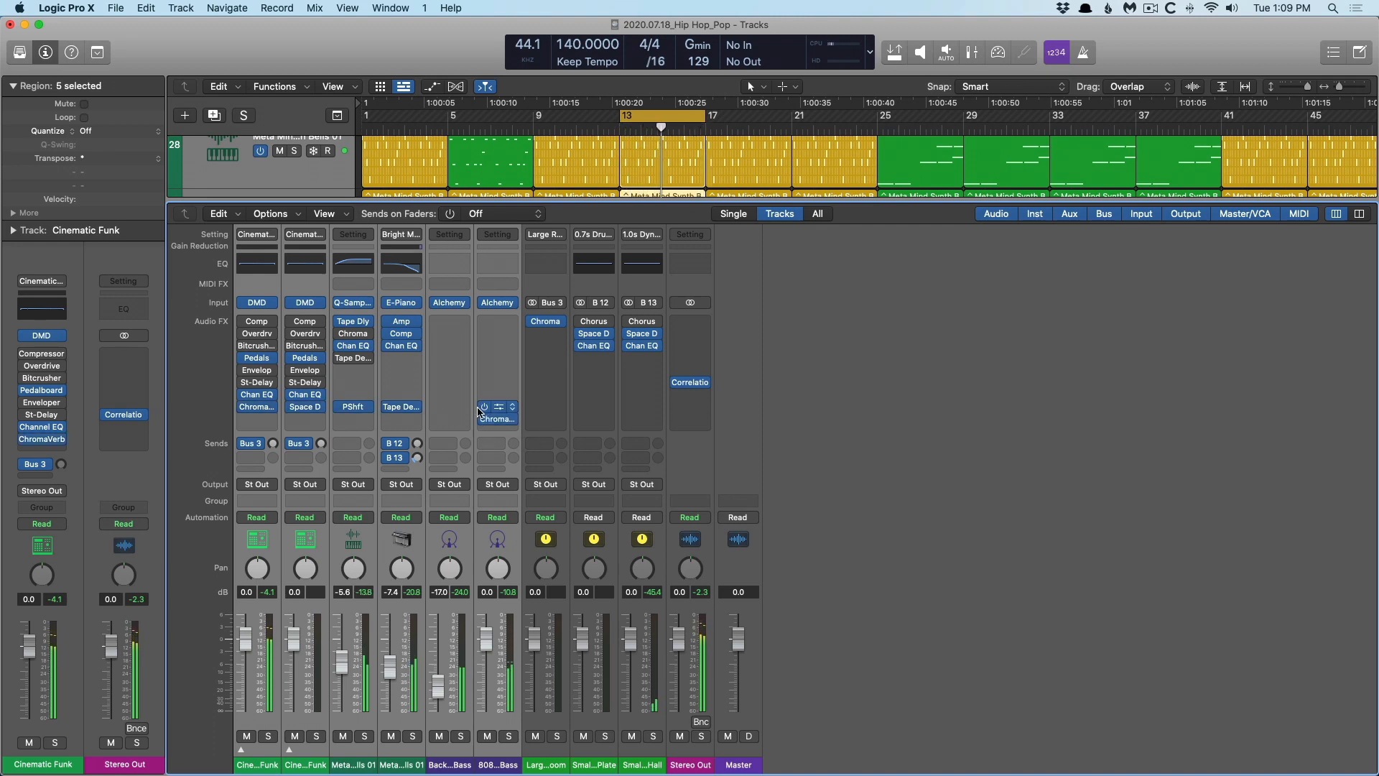